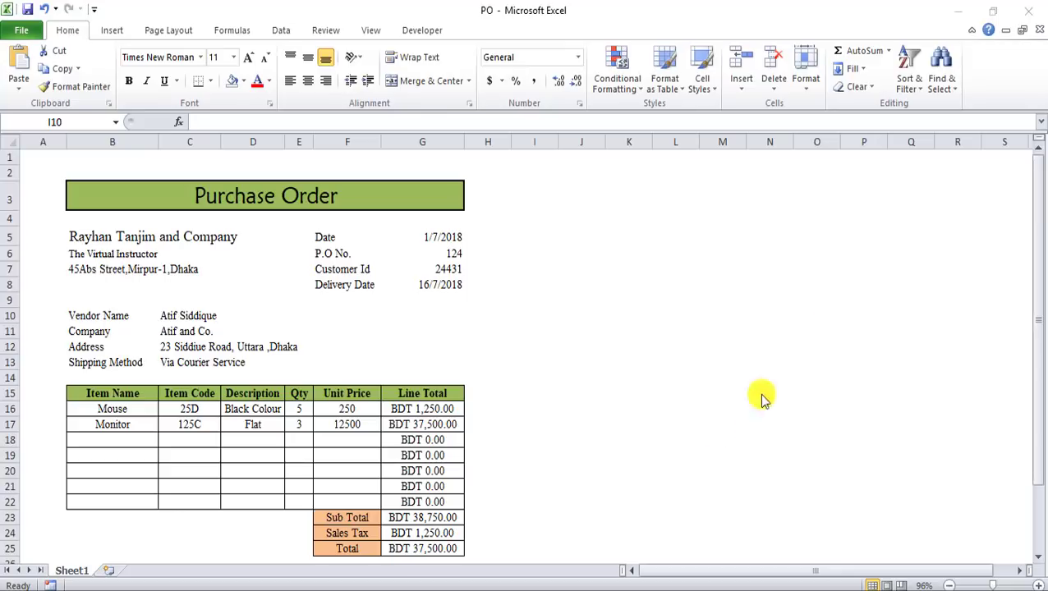
# Switch to the subscribe workbook from the Excel taskbar preview
pyautogui.moveTo(509, 587)
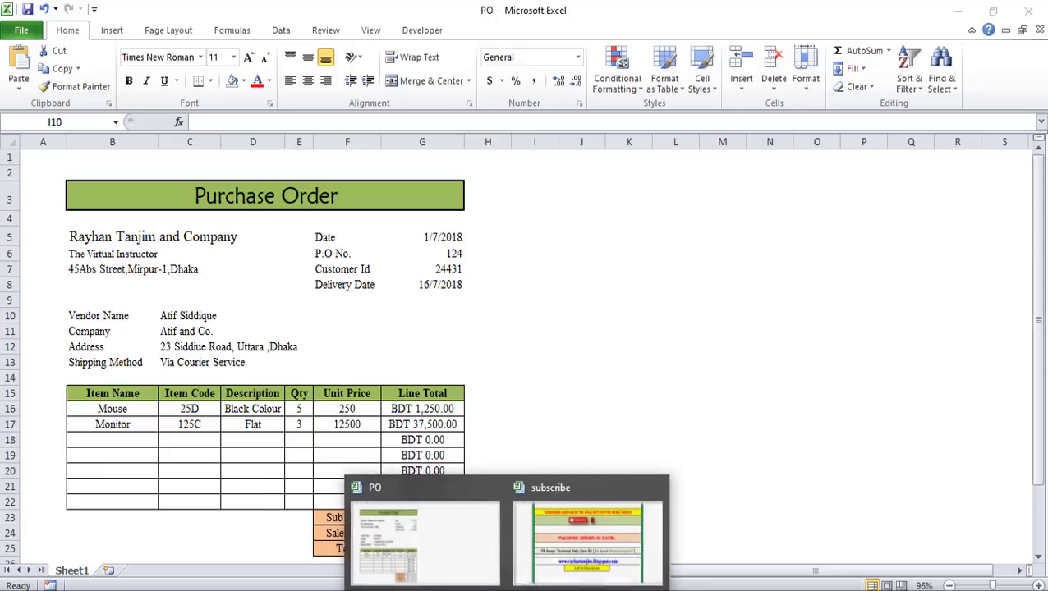
pyautogui.click(595, 548)
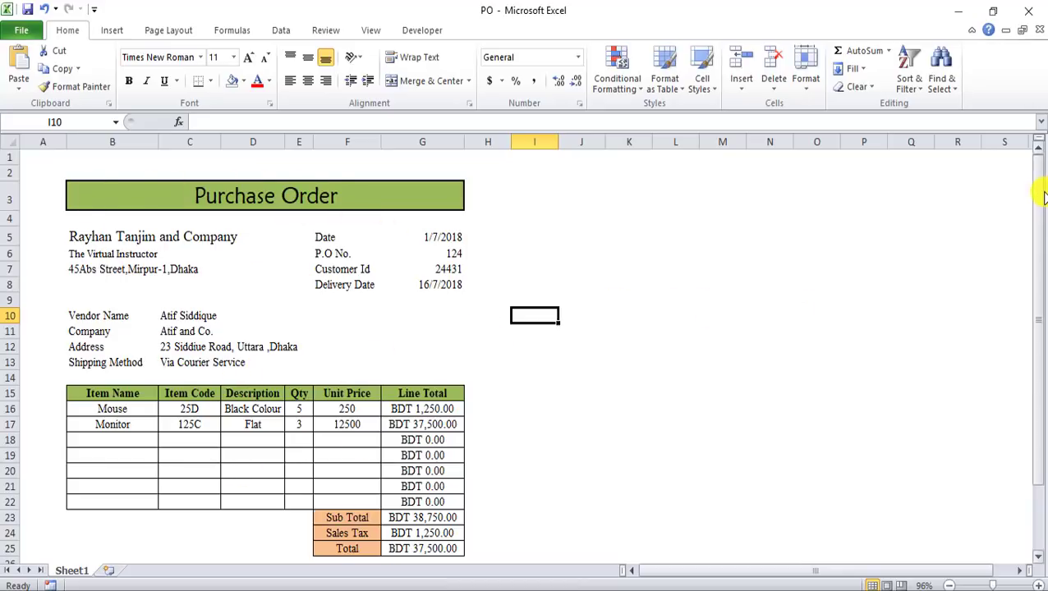
pyautogui.moveTo(1041, 200); pyautogui.dragTo(1041, 180)
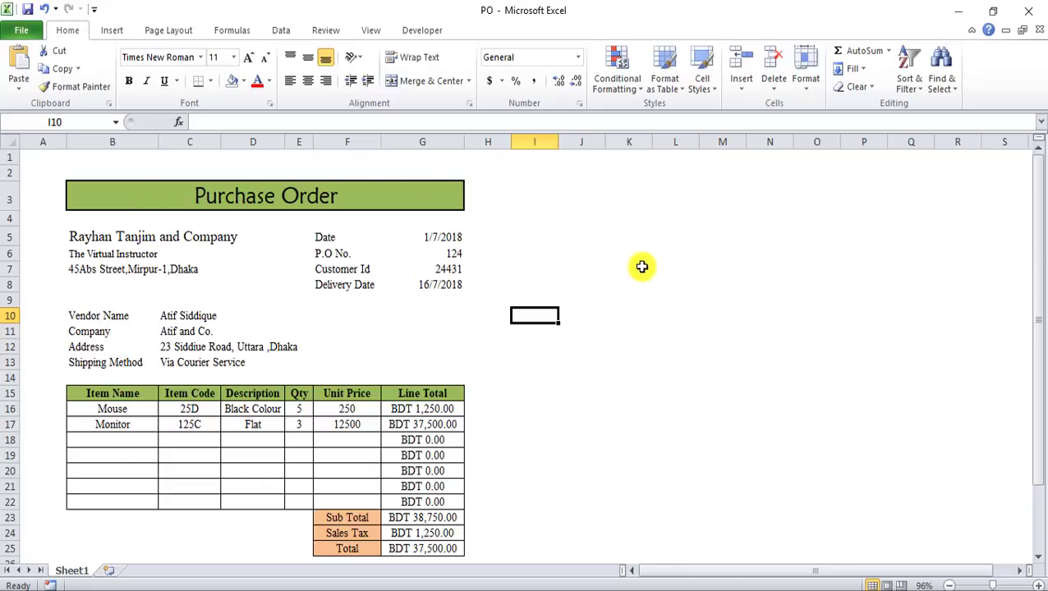
# Toggle the sheet gridlines off and back on so they show, then return to Home
pyautogui.click(91, 199)
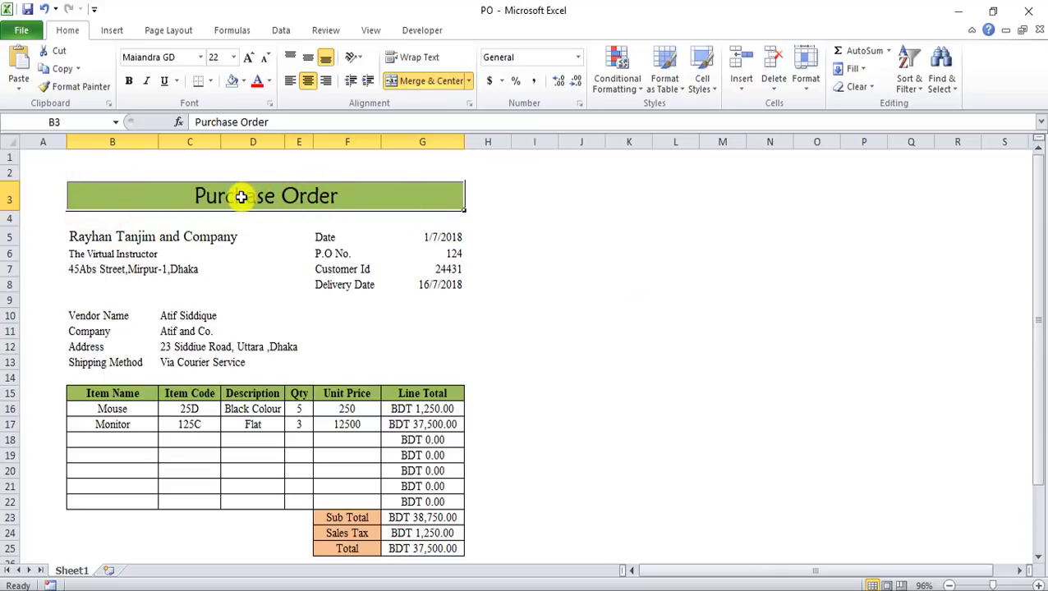
pyautogui.click(628, 255)
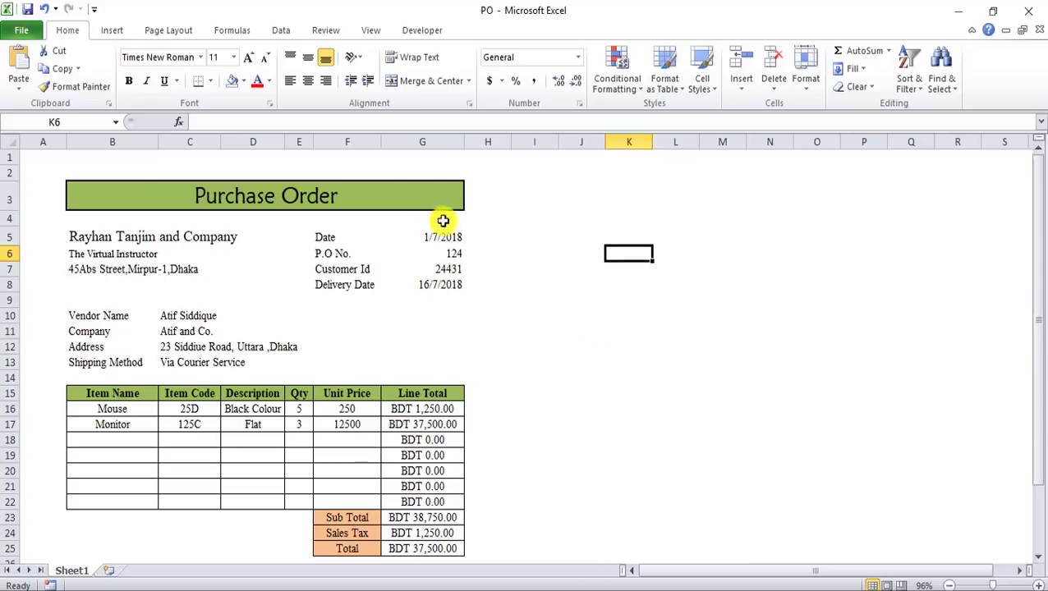
pyautogui.click(364, 31)
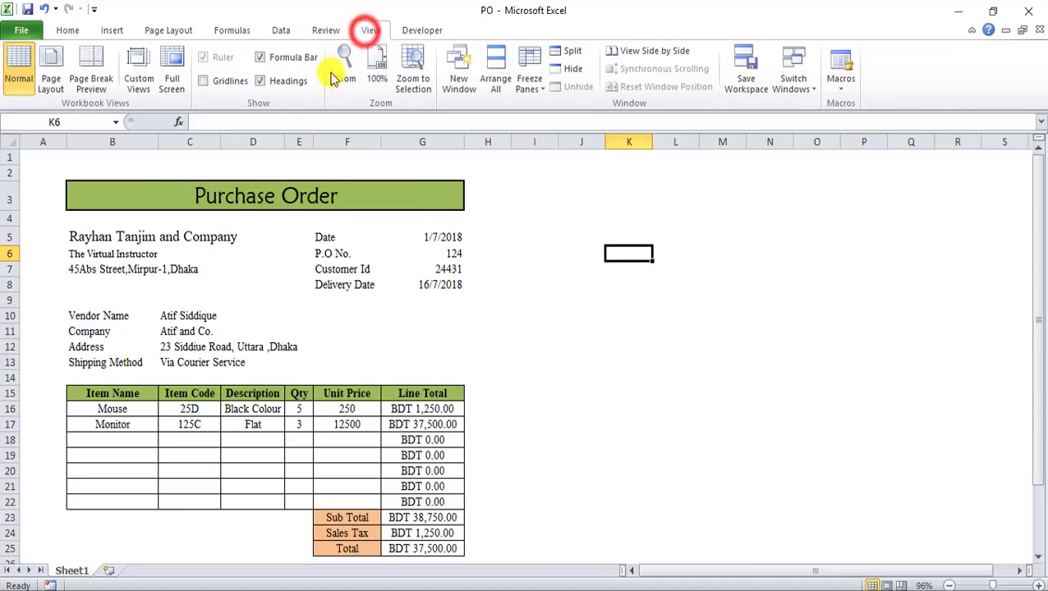
pyautogui.click(207, 81)
pyautogui.click(207, 82)
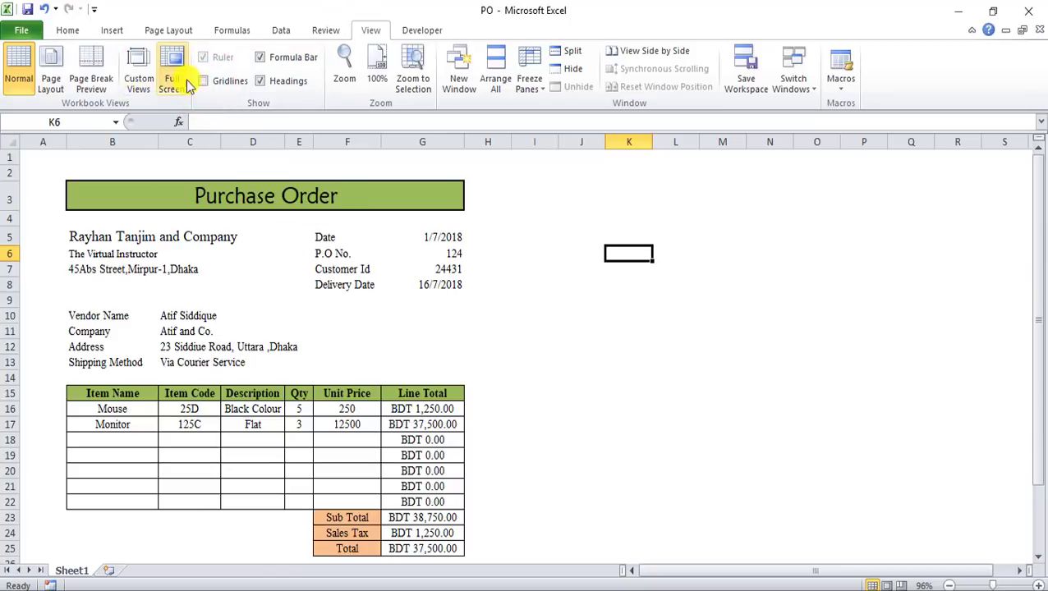
pyautogui.click(205, 81)
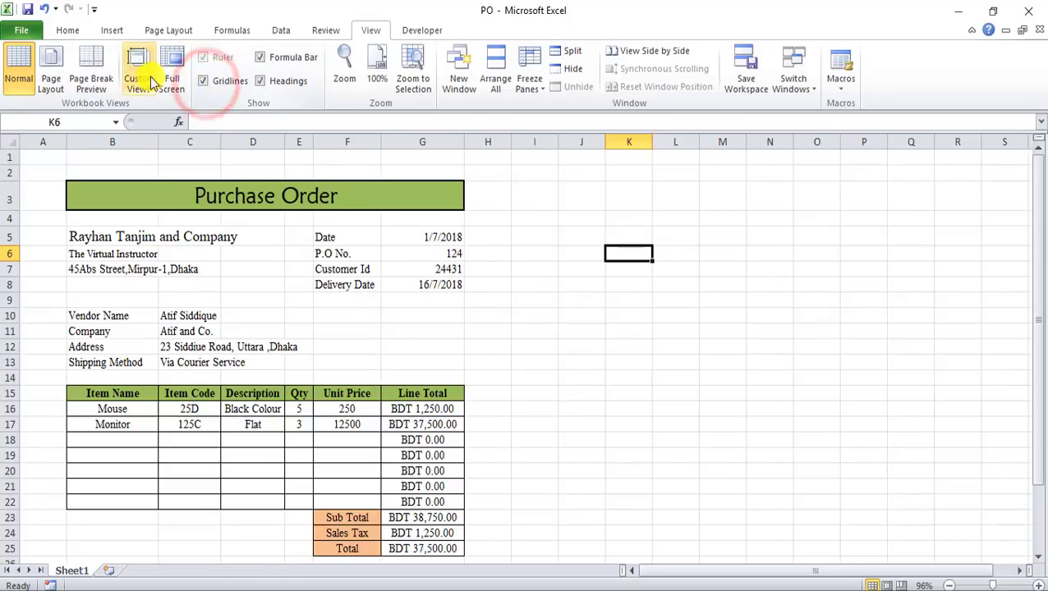
pyautogui.click(66, 30)
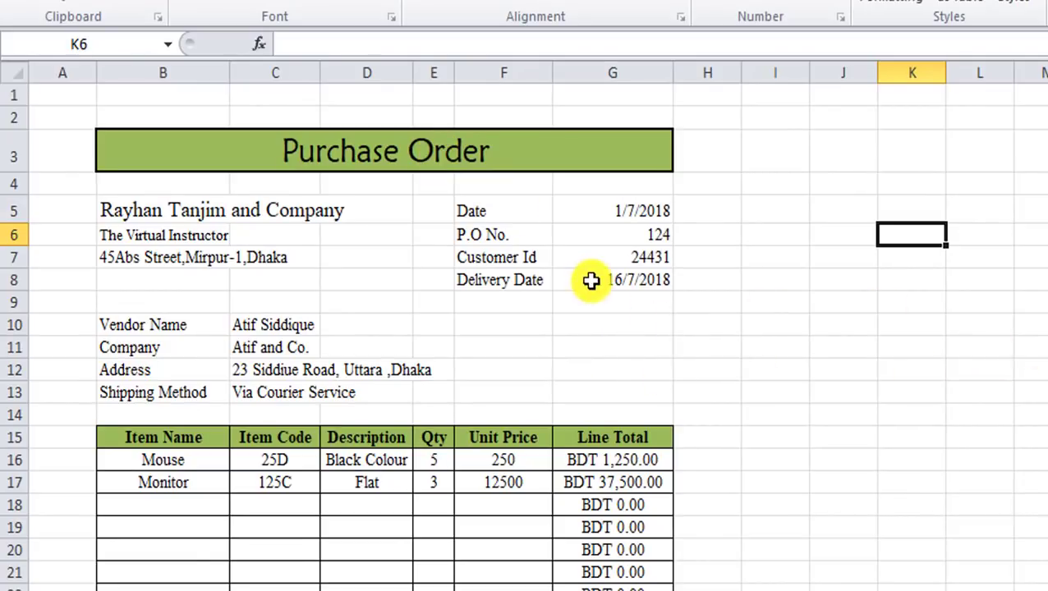
pyautogui.click(117, 213)
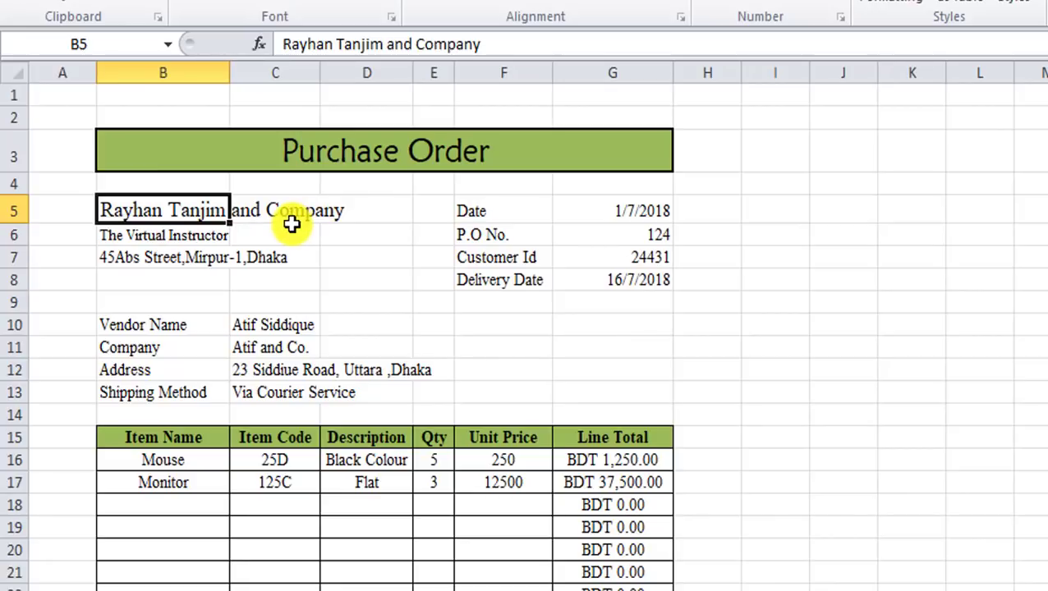
pyautogui.click(176, 238)
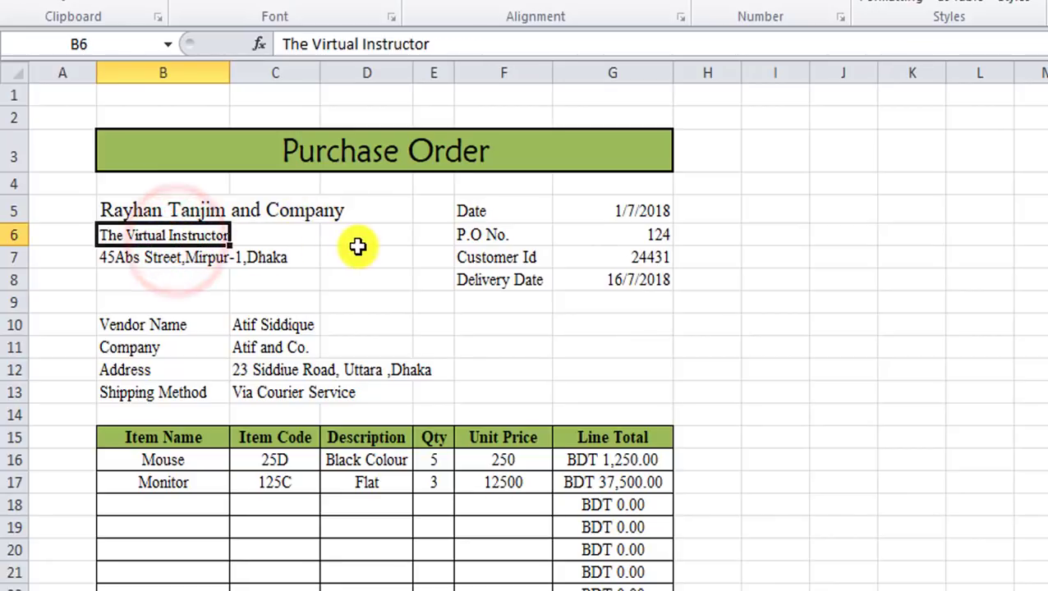
pyautogui.click(152, 269)
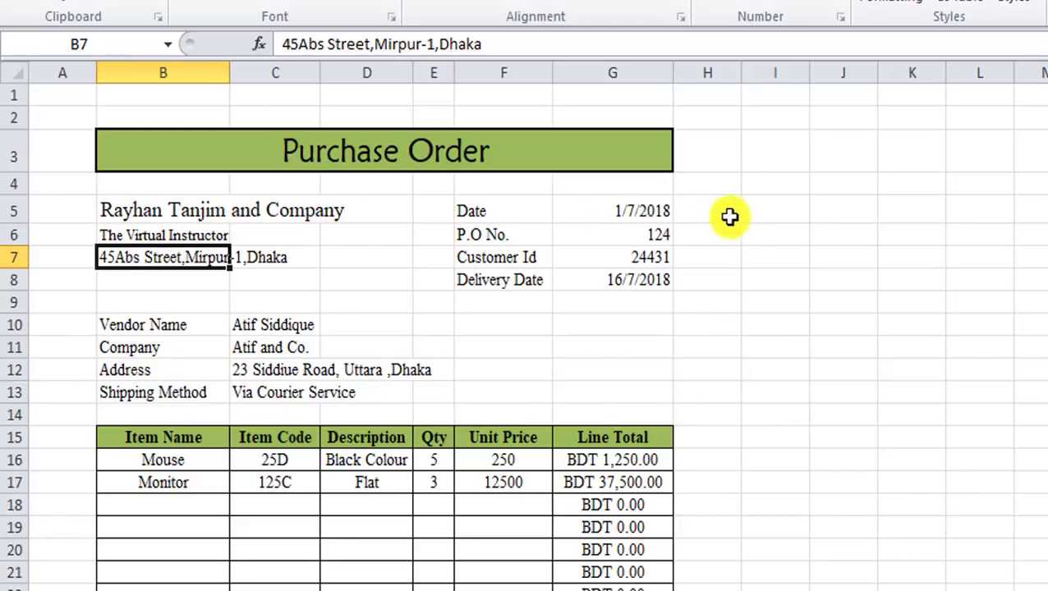
pyautogui.click(510, 211)
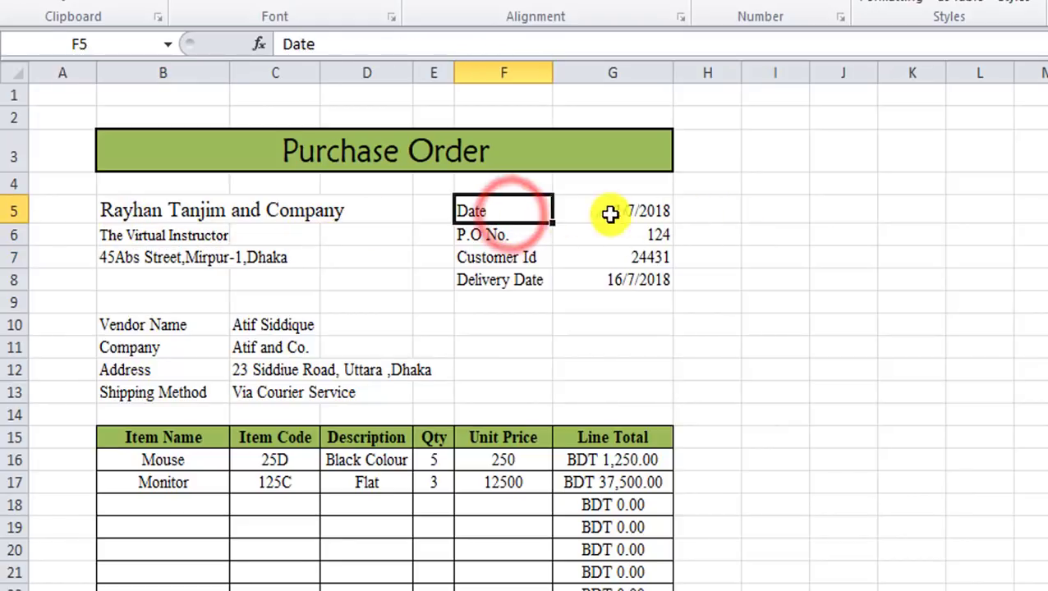
pyautogui.click(636, 211)
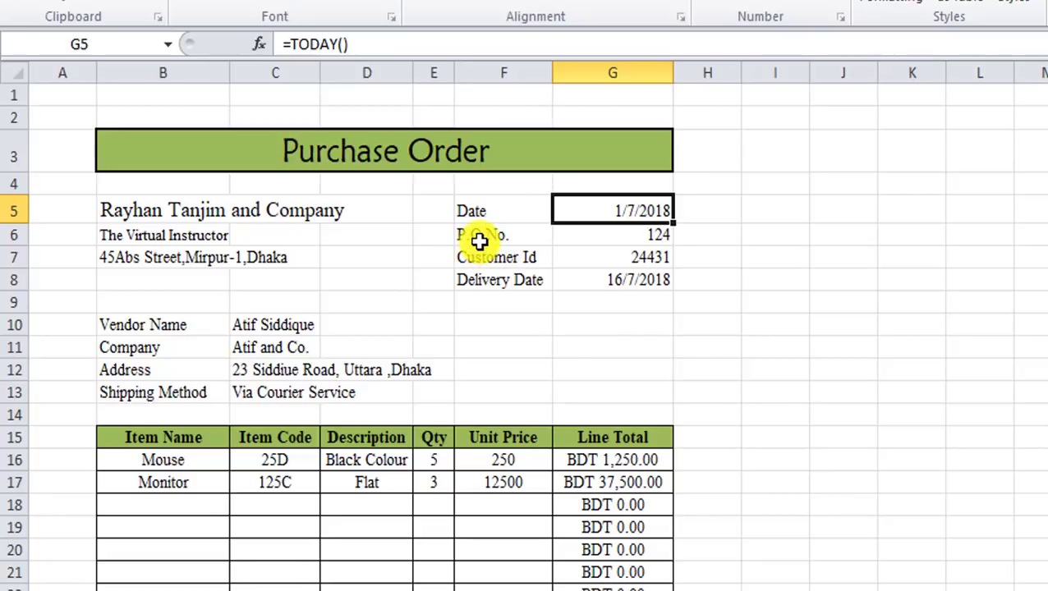
pyautogui.click(598, 233)
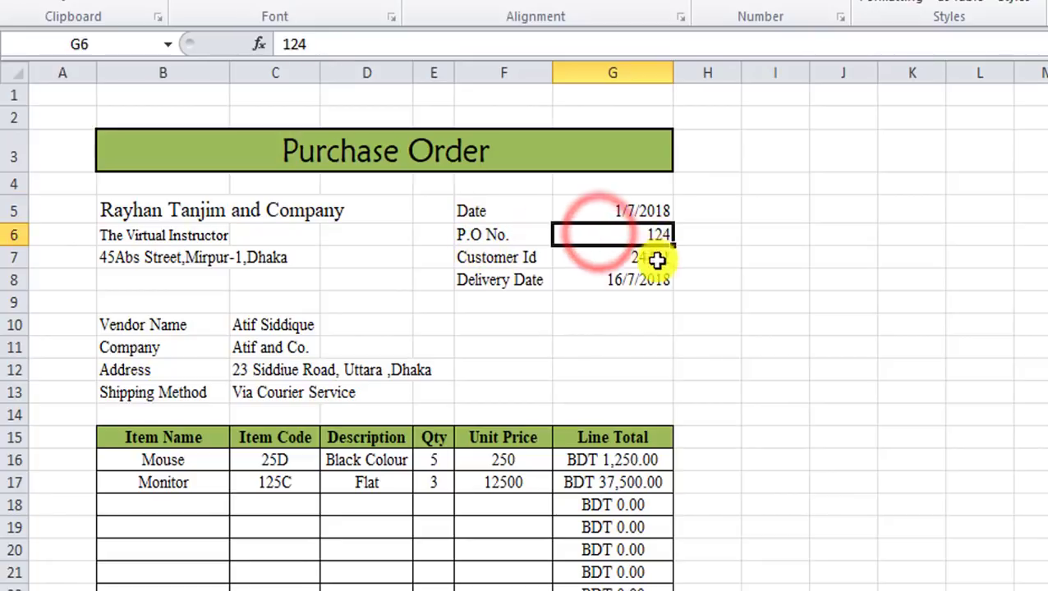
pyautogui.click(517, 259)
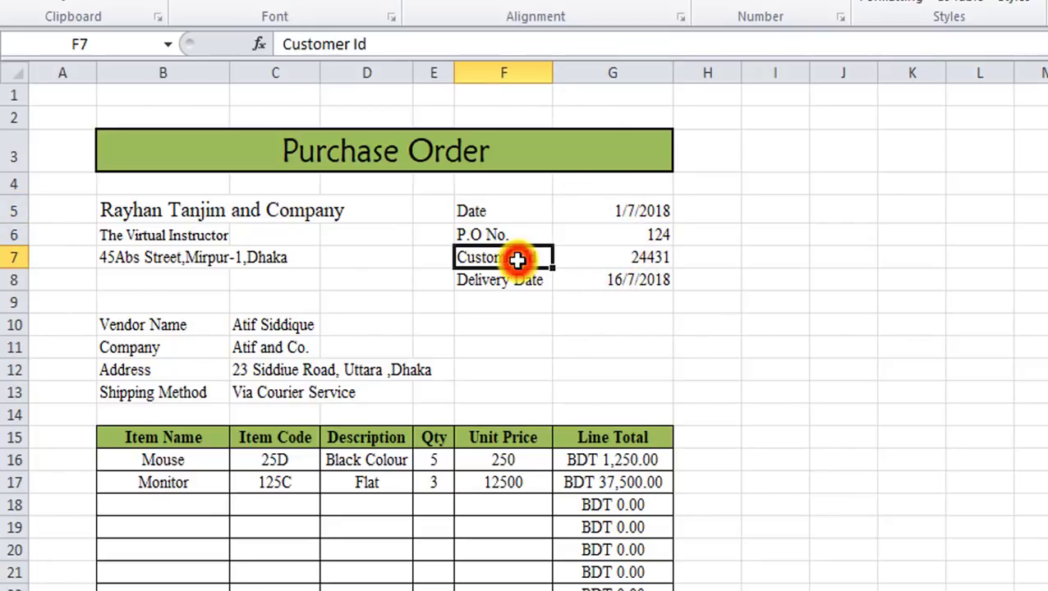
pyautogui.click(617, 260)
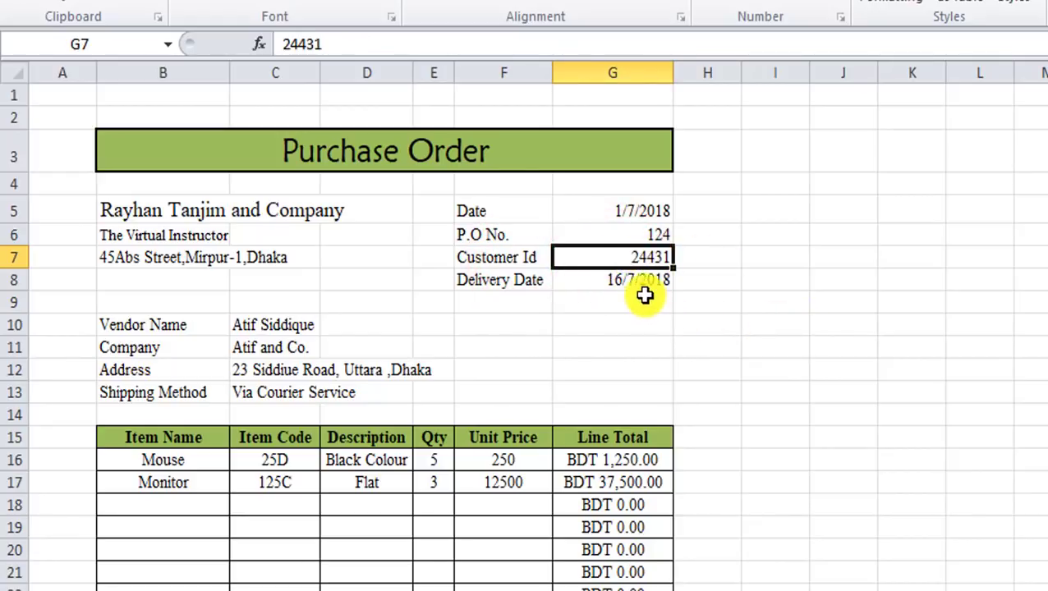
pyautogui.click(633, 282)
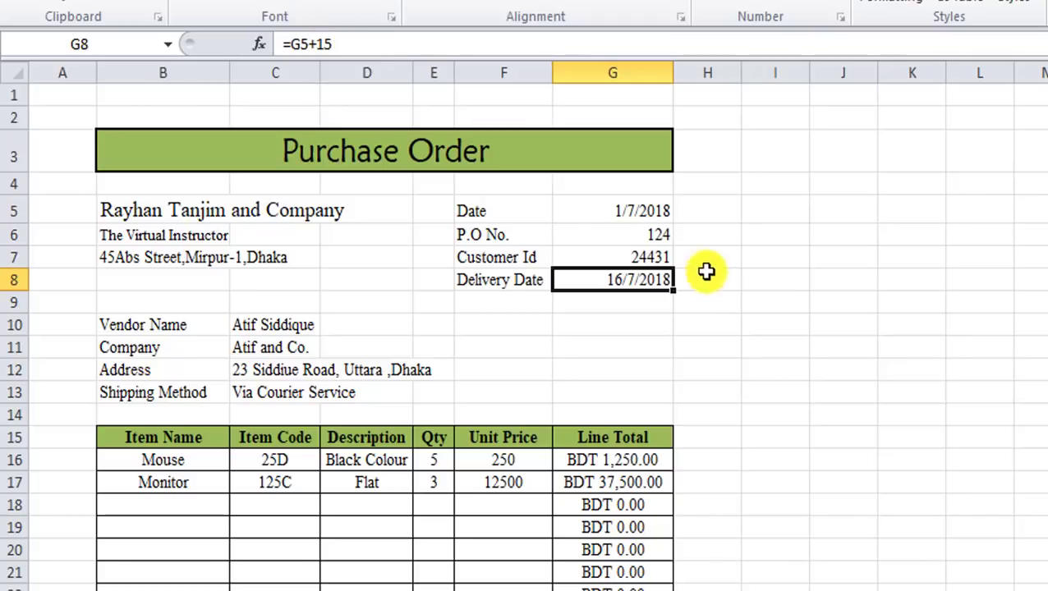
pyautogui.click(642, 207)
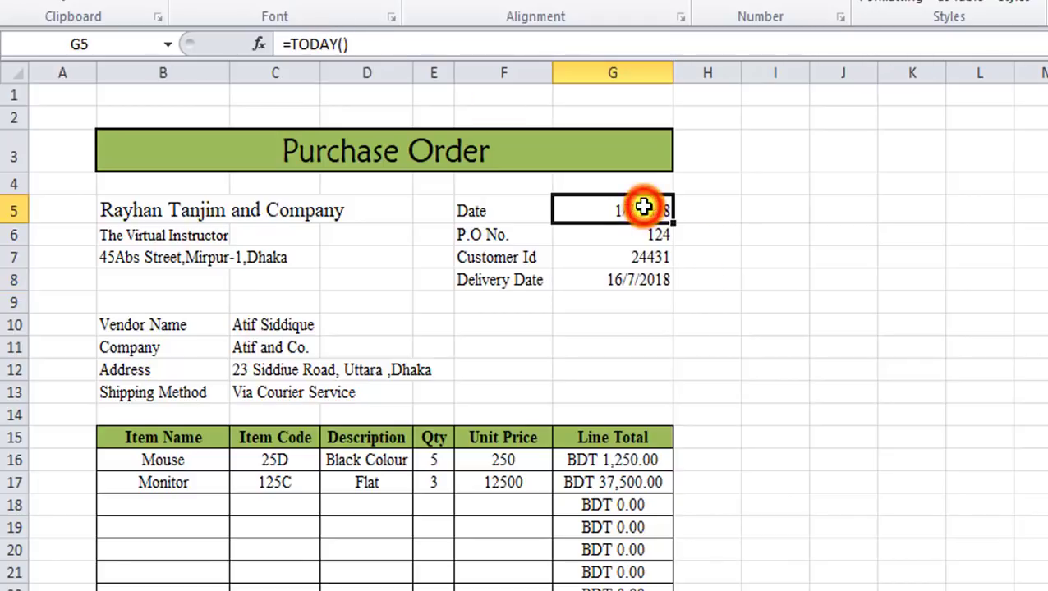
pyautogui.click(646, 283)
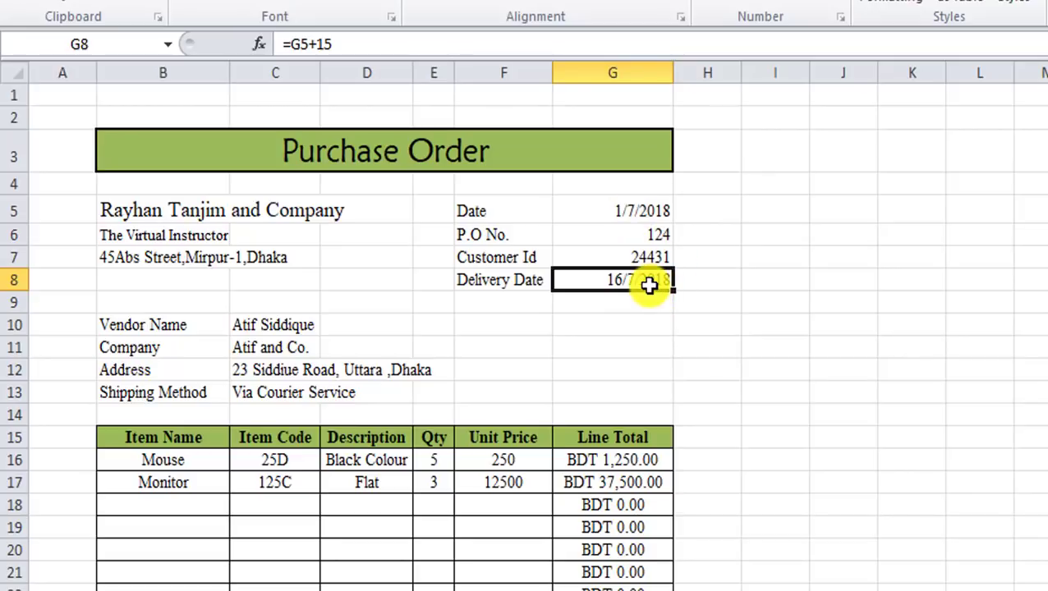
# Rewrite the Delivery Date formula in G8 as =G5+10, giving 11/7/2018
pyautogui.press('F2')
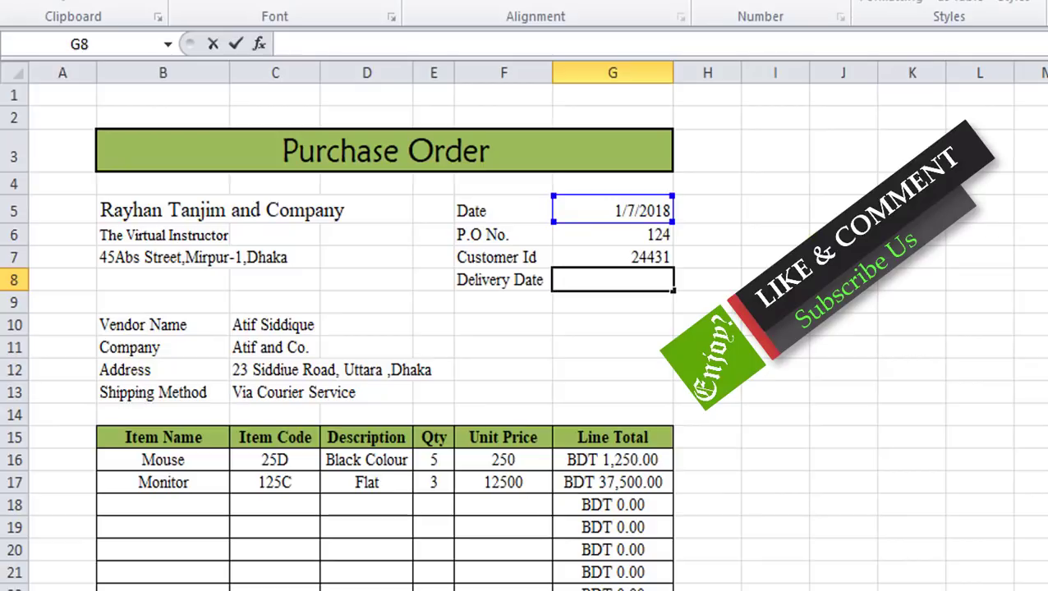
pyautogui.write('=')
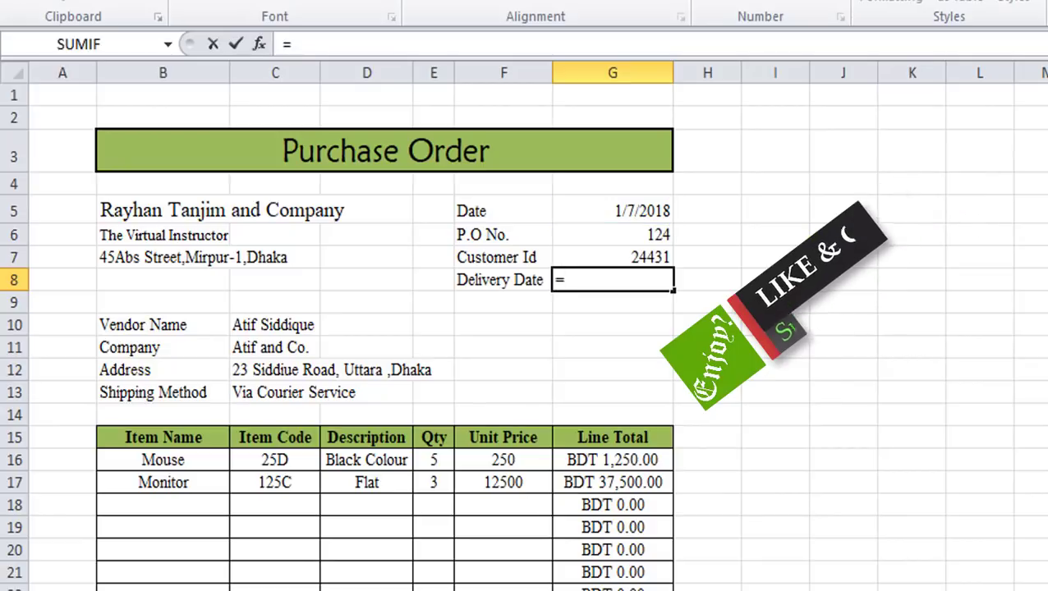
pyautogui.click(643, 205)
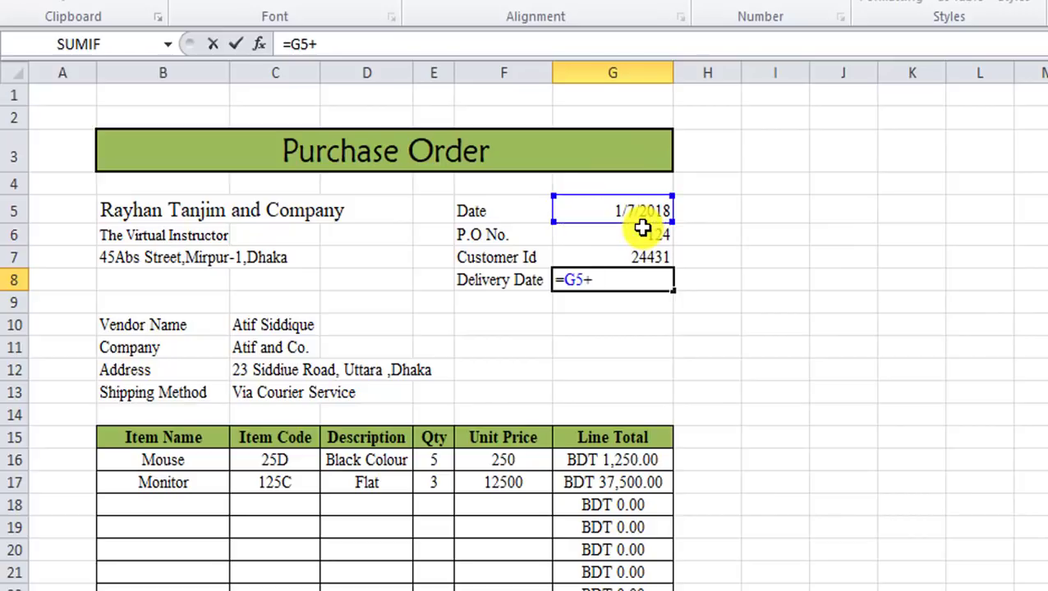
pyautogui.press('Return')
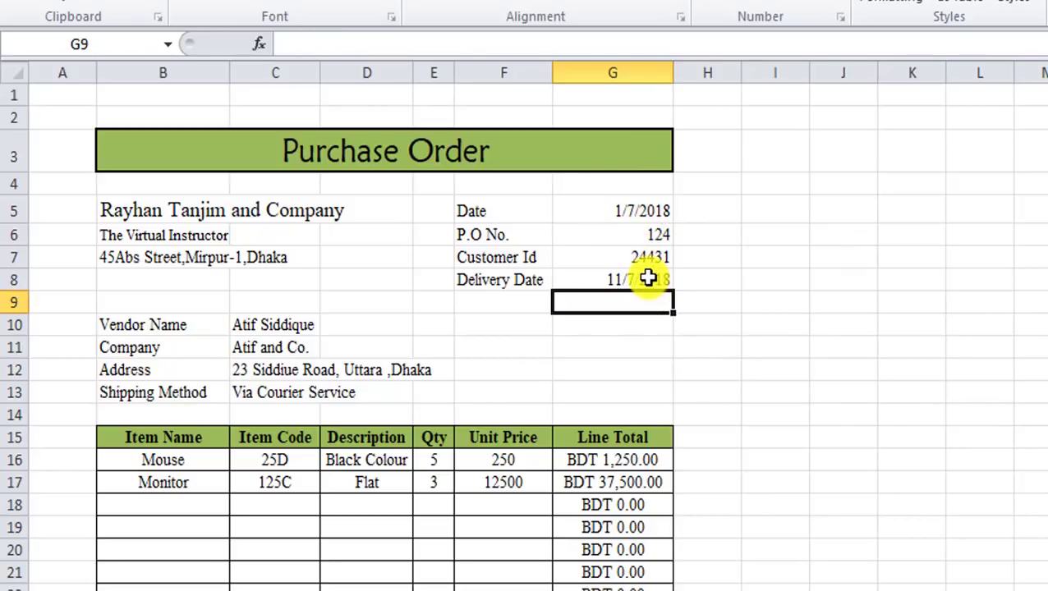
pyautogui.click(647, 277)
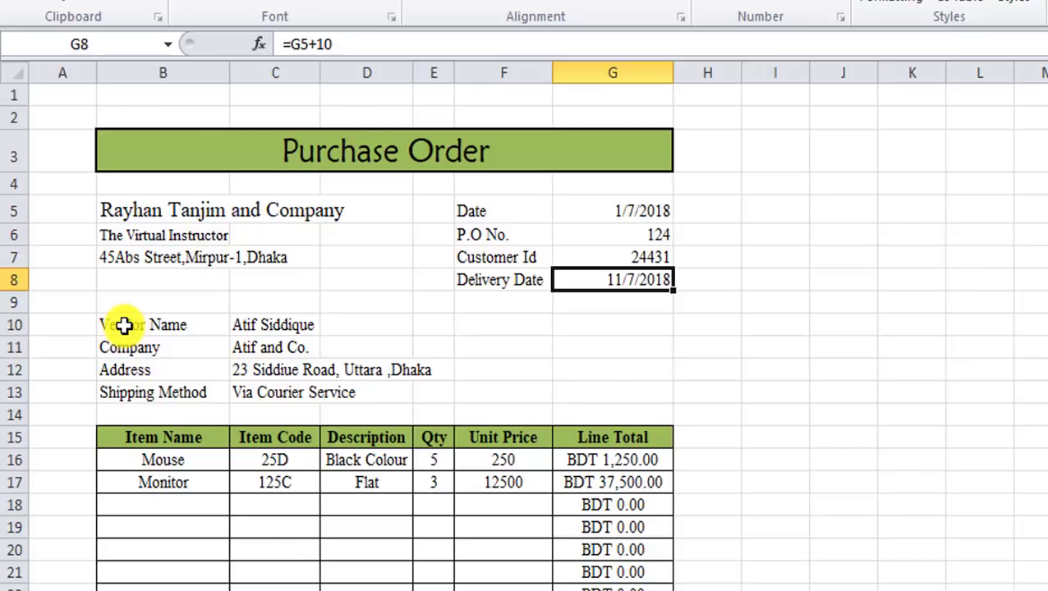
pyautogui.click(187, 325)
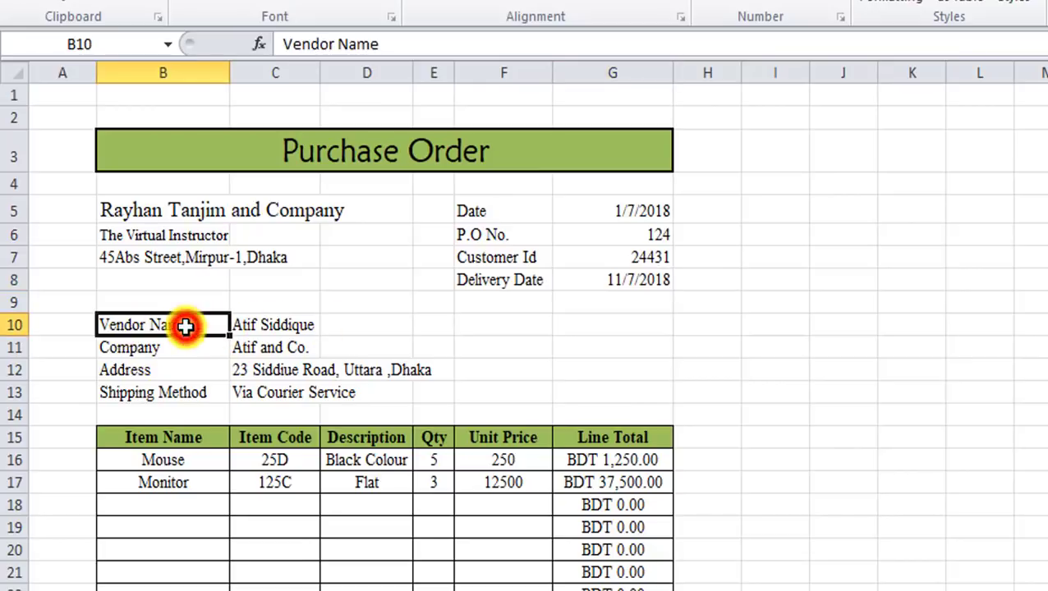
pyautogui.click(287, 327)
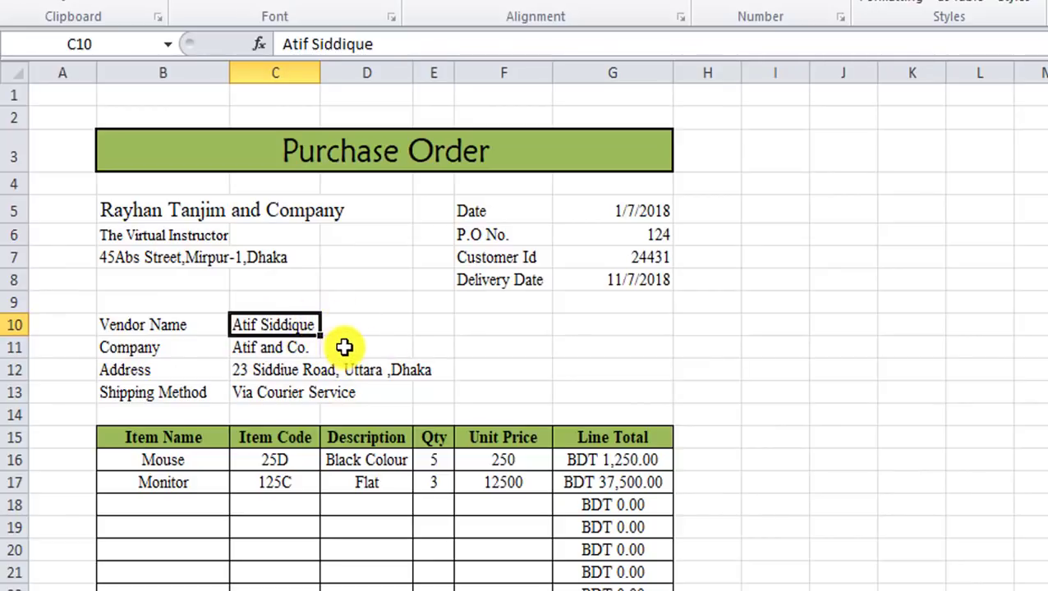
pyautogui.click(290, 348)
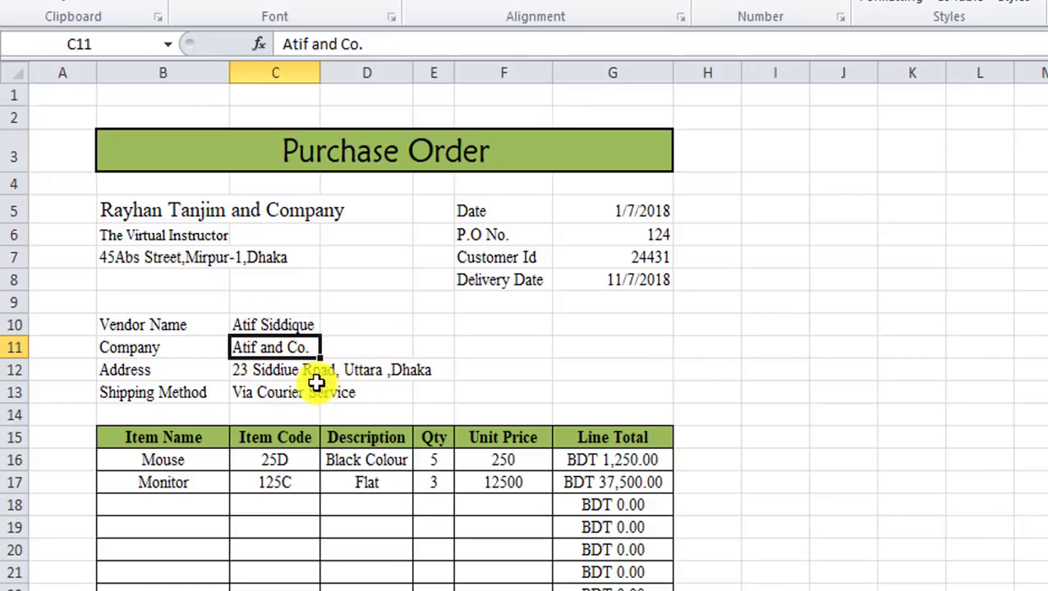
pyautogui.click(240, 377)
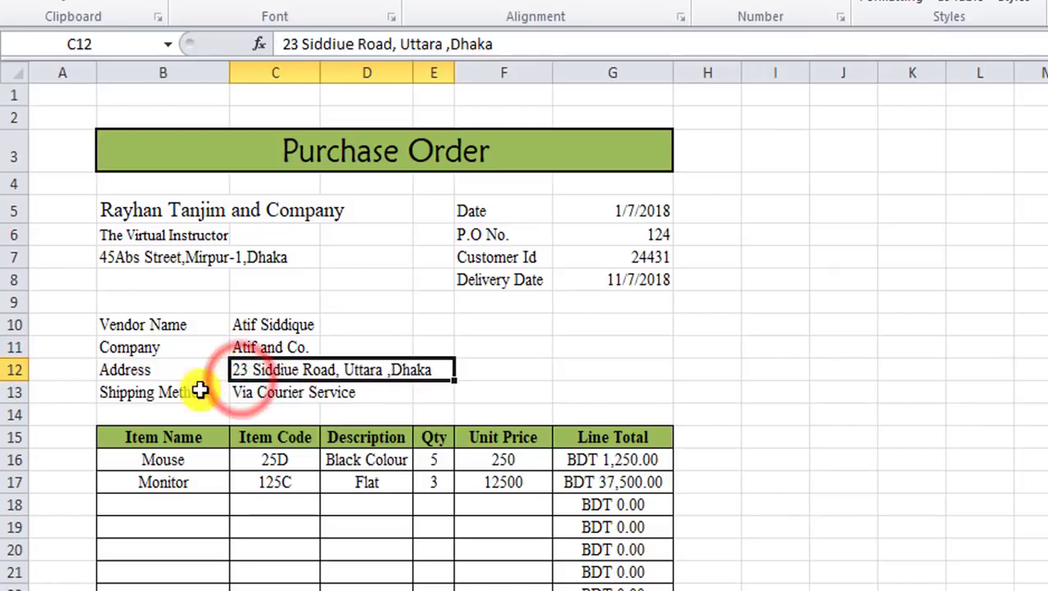
pyautogui.click(151, 399)
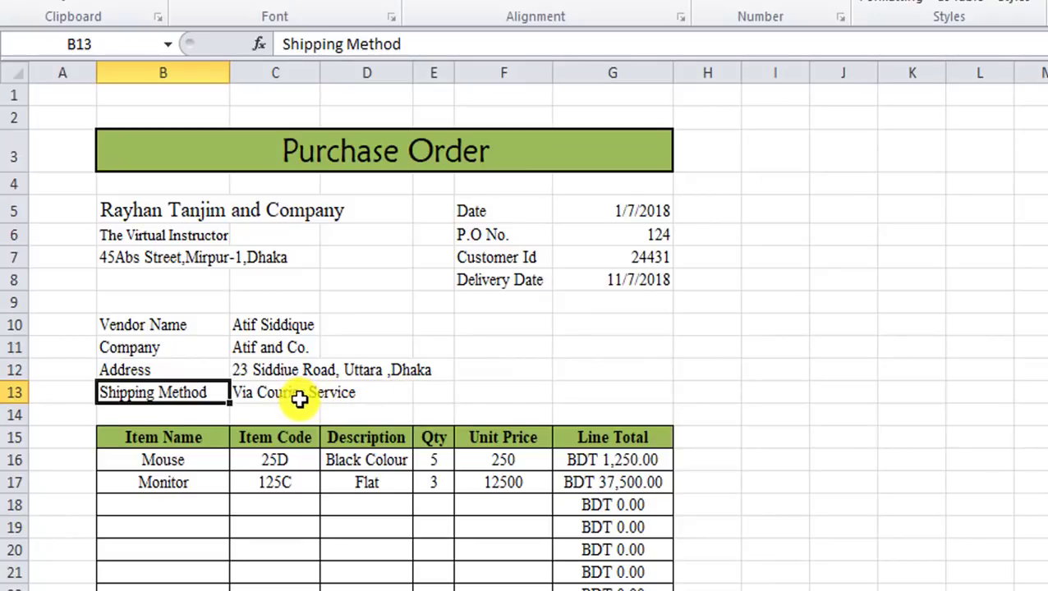
pyautogui.click(329, 393)
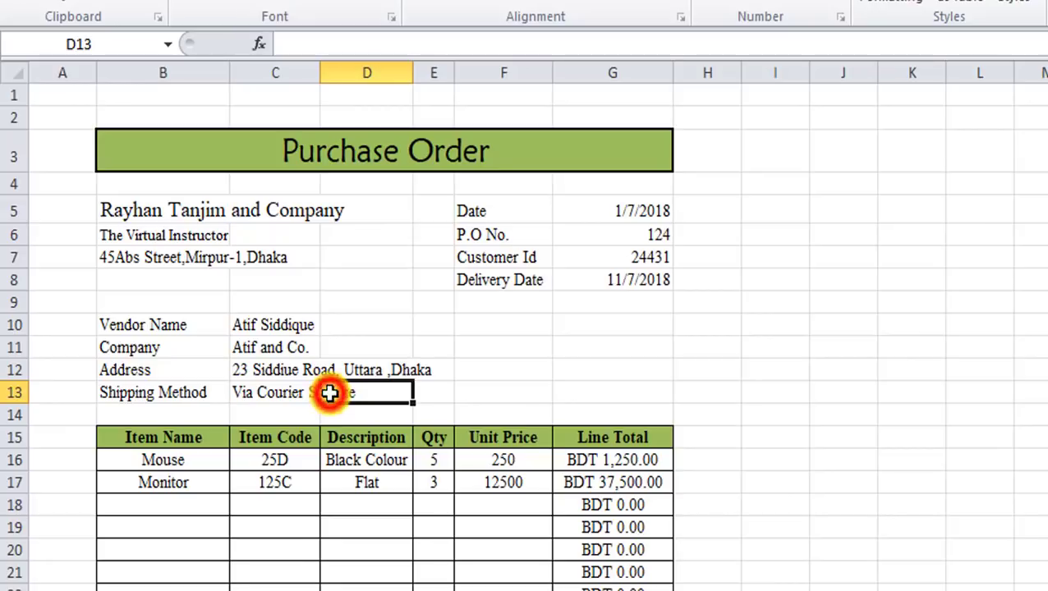
pyautogui.click(281, 392)
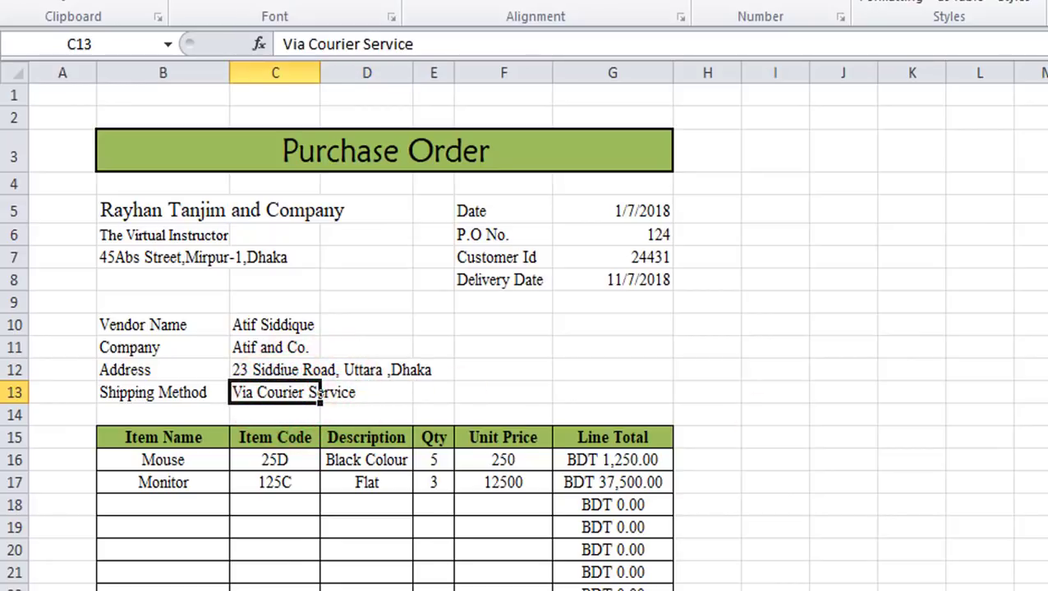
pyautogui.scroll(-1, 526, 328)
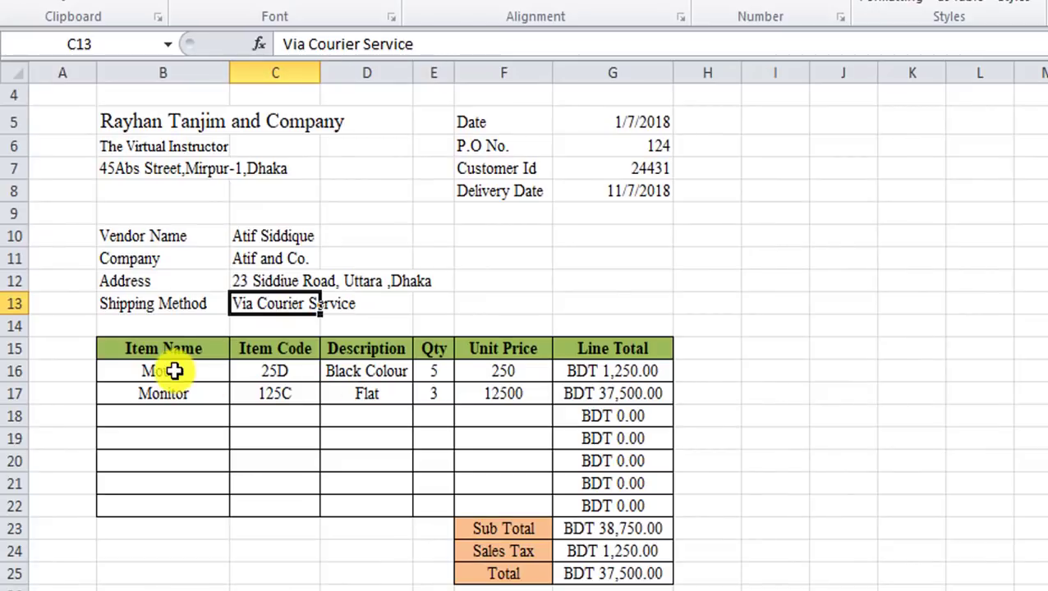
pyautogui.click(182, 368)
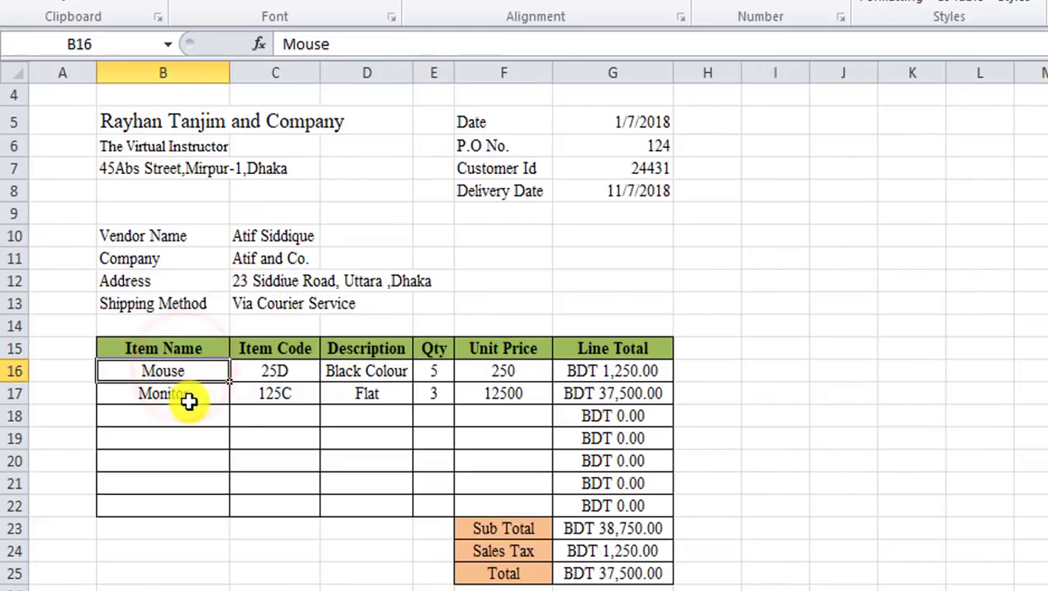
pyautogui.click(188, 394)
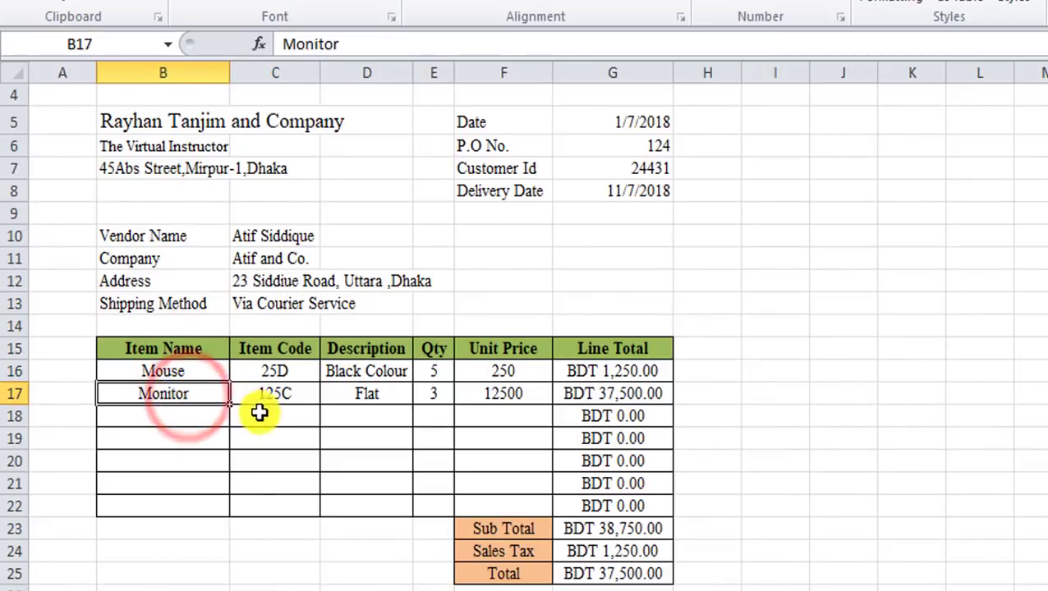
pyautogui.click(204, 371)
pyautogui.click(205, 394)
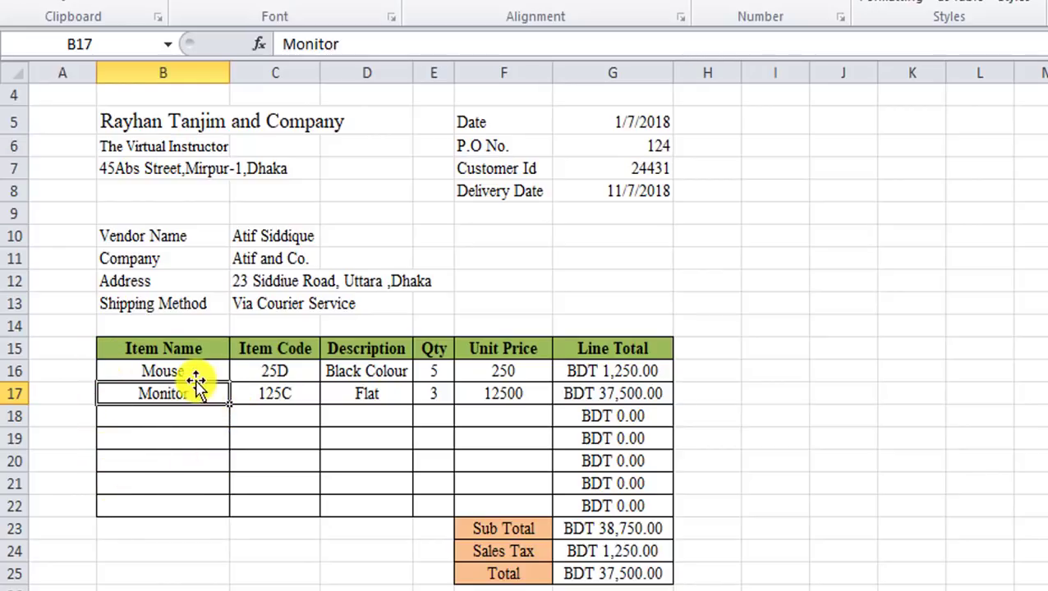
pyautogui.click(189, 364)
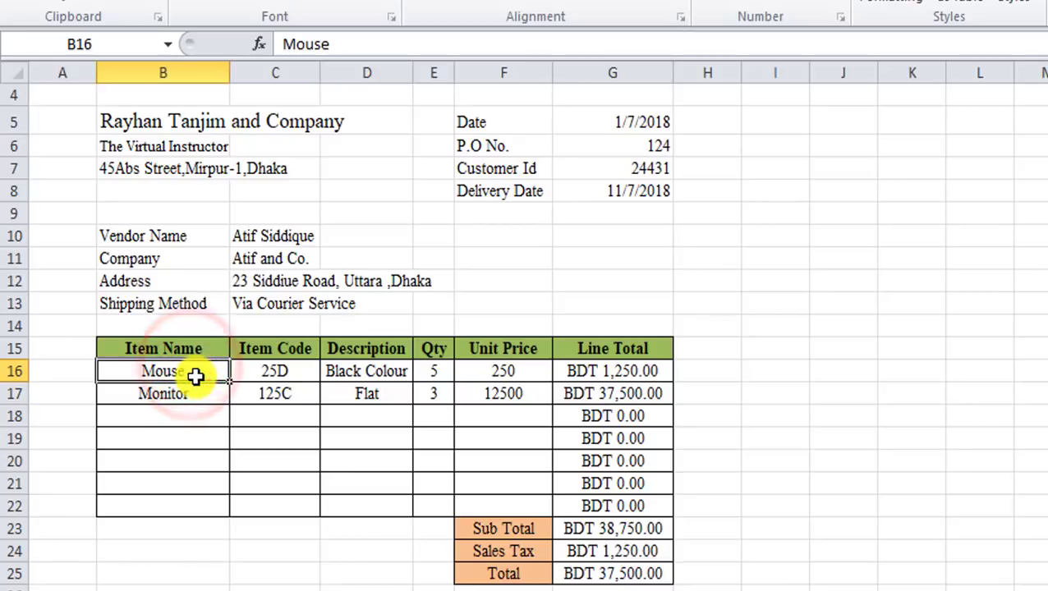
pyautogui.click(304, 372)
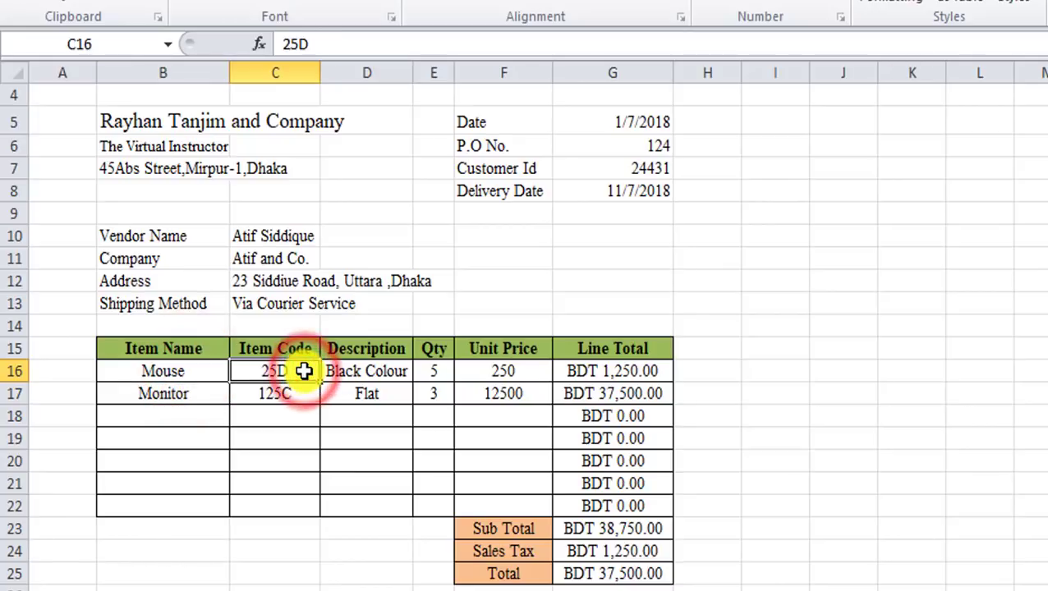
pyautogui.click(371, 375)
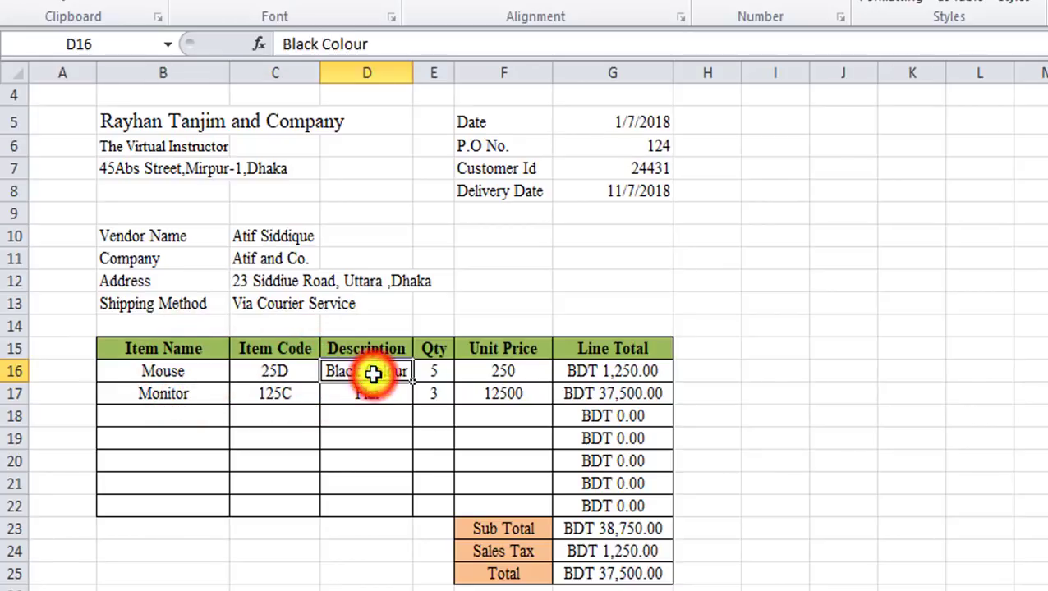
pyautogui.click(377, 400)
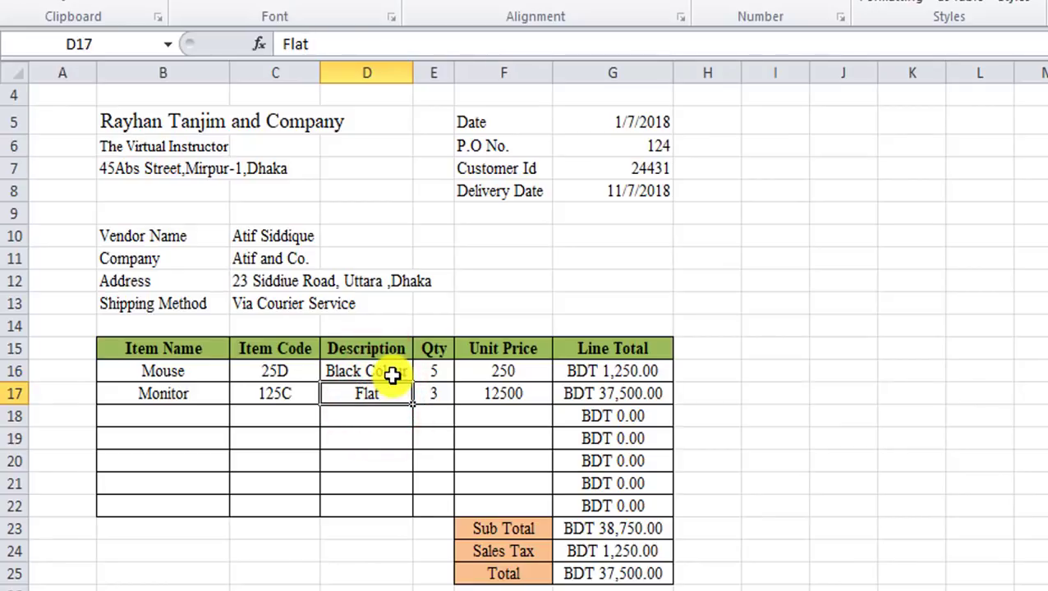
pyautogui.click(431, 375)
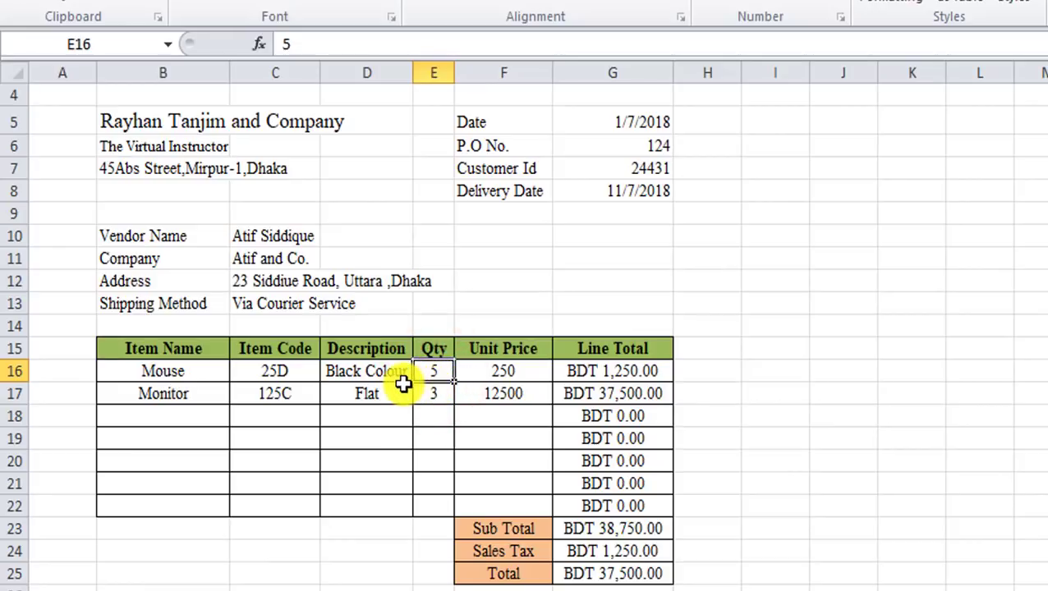
pyautogui.doubleClick(508, 374)
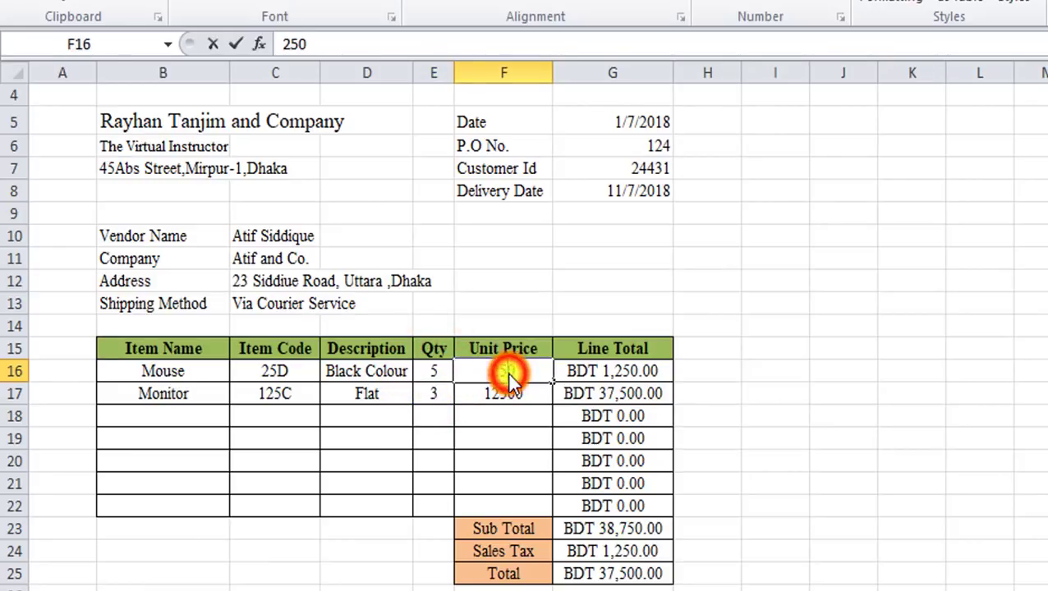
pyautogui.click(526, 395)
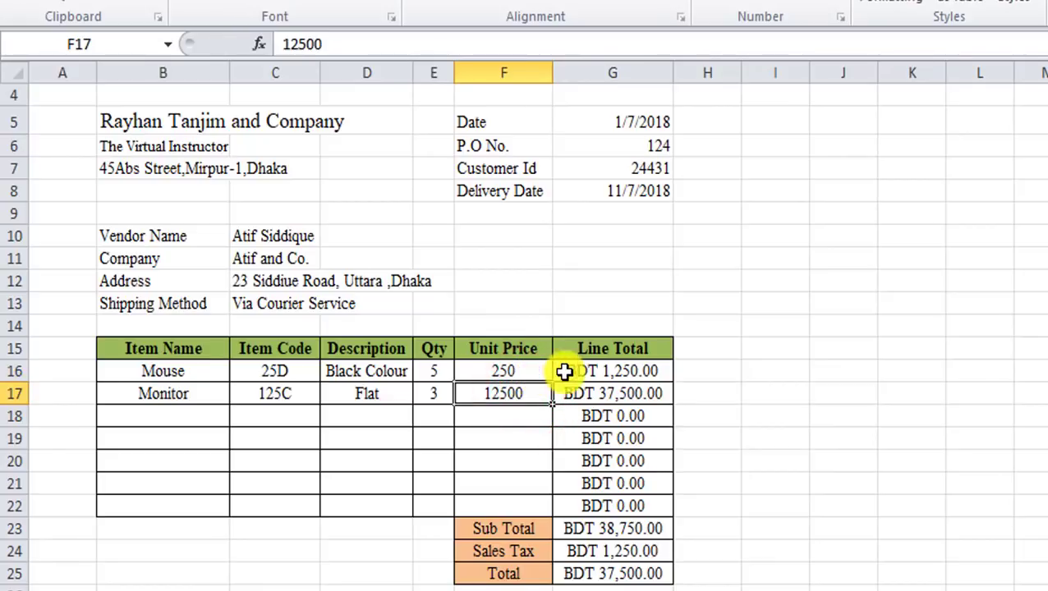
pyautogui.click(628, 371)
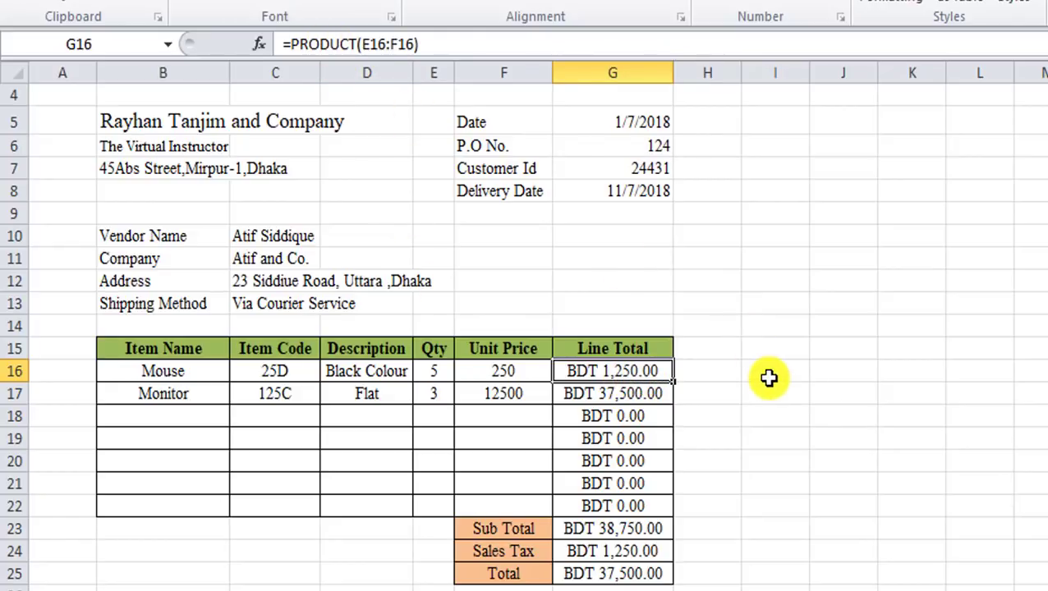
# Change the Mouse line total in G16 to =E16*F16
pyautogui.press('F2')
pyautogui.write('=')
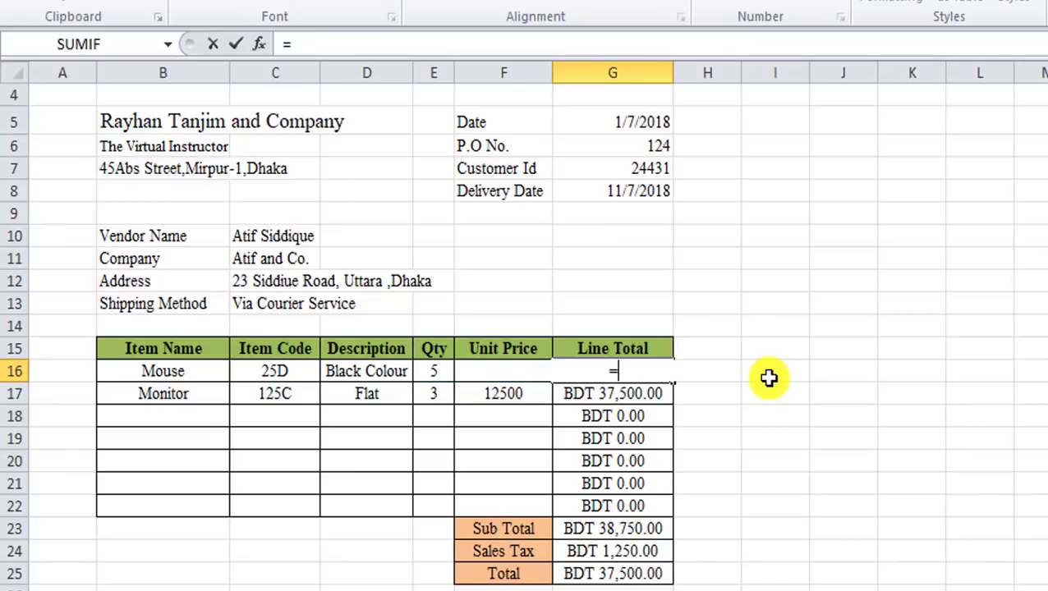
pyautogui.click(430, 371)
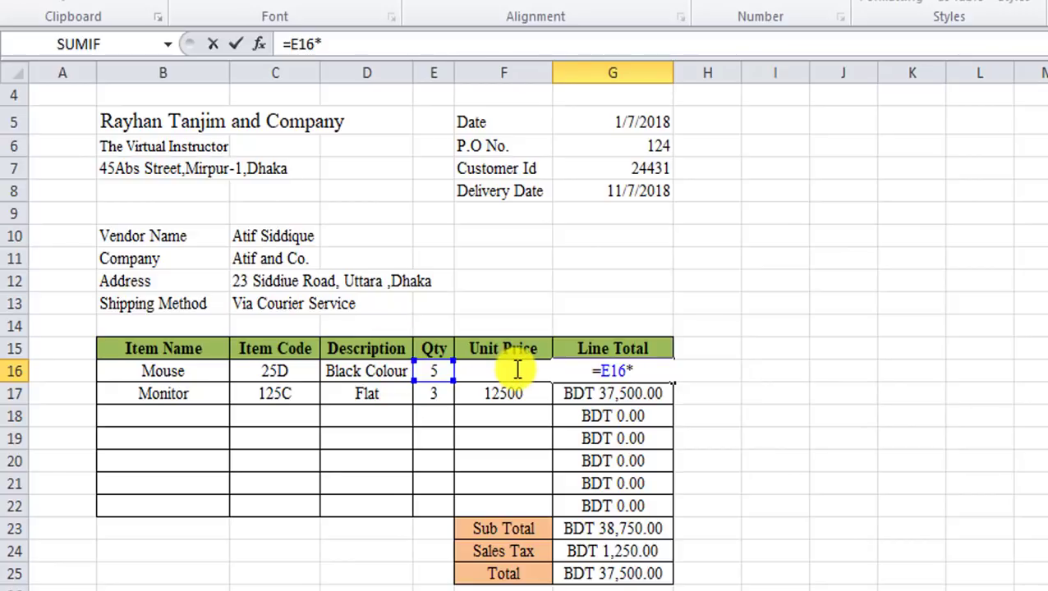
pyautogui.write('f16')
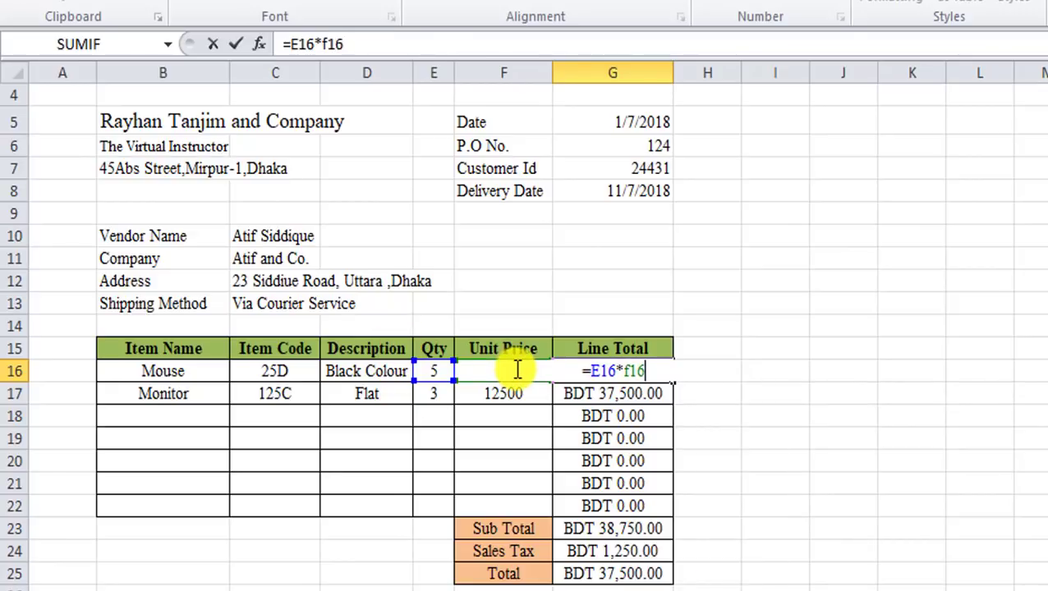
pyautogui.press('Return')
pyautogui.click(621, 374)
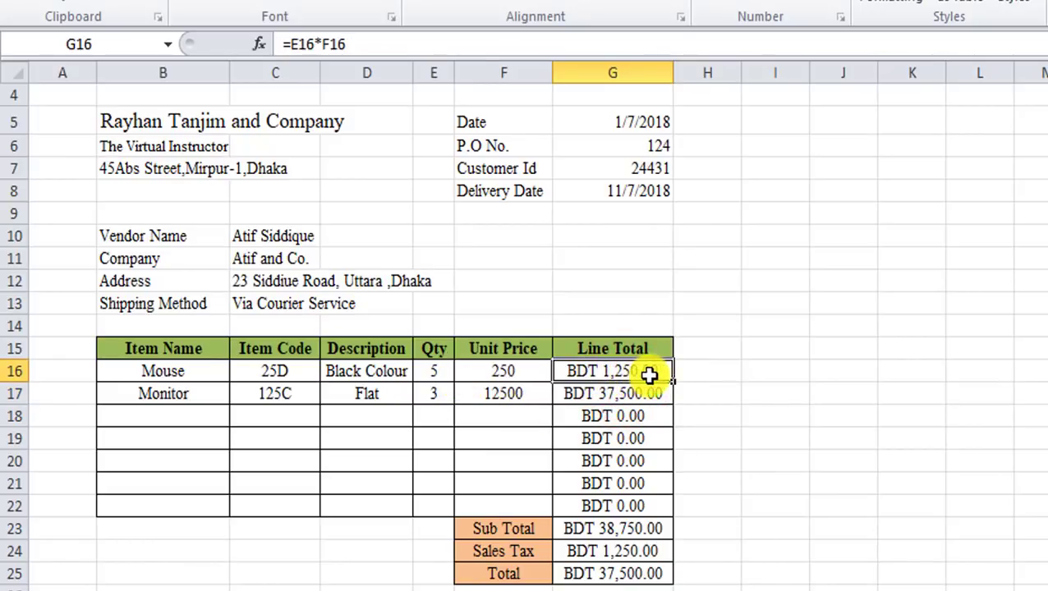
pyautogui.doubleClick(662, 370)
# Fill G16's line total formula down through G22
pyautogui.click(690, 379)
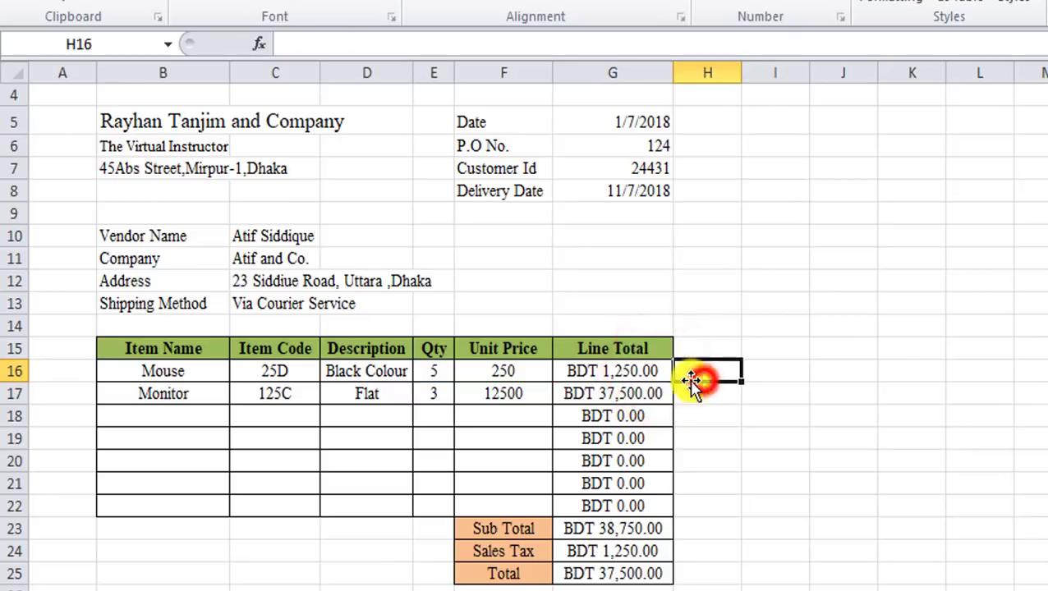
pyautogui.click(666, 376)
pyautogui.moveTo(672, 383); pyautogui.dragTo(671, 509)
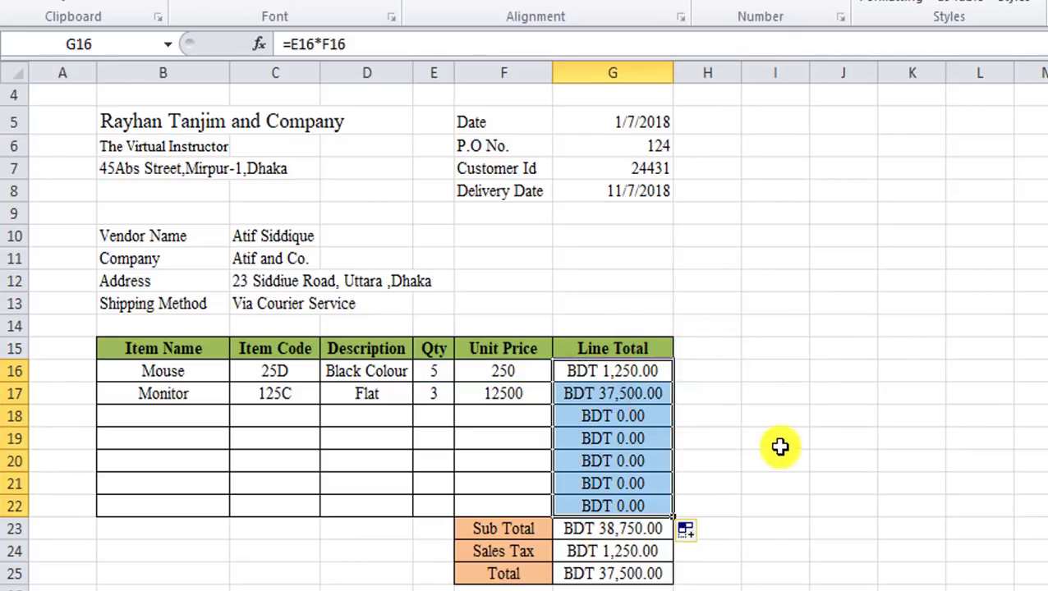
pyautogui.click(608, 373)
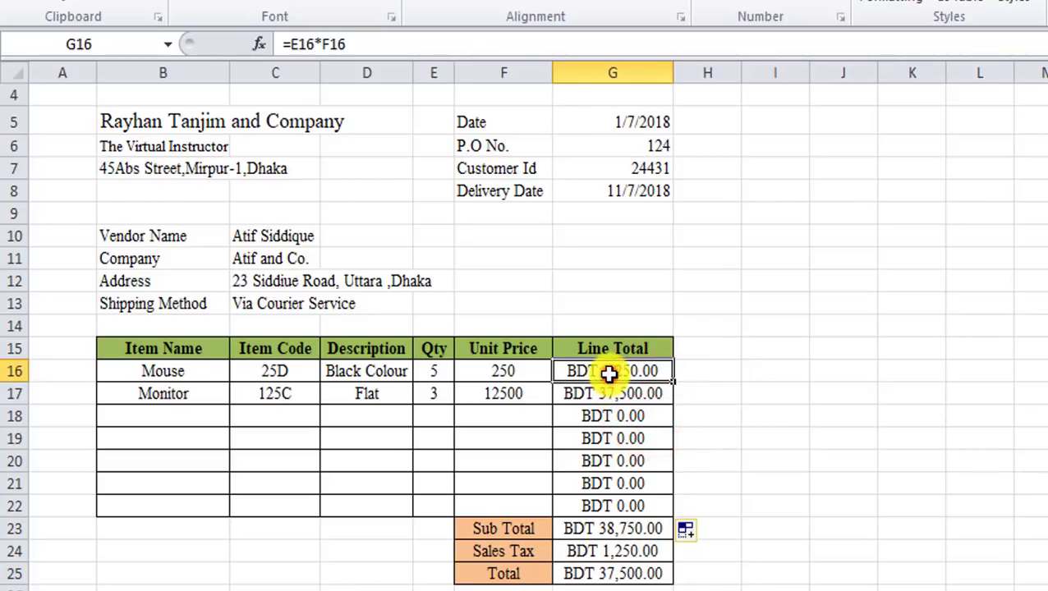
pyautogui.rightClick(609, 374)
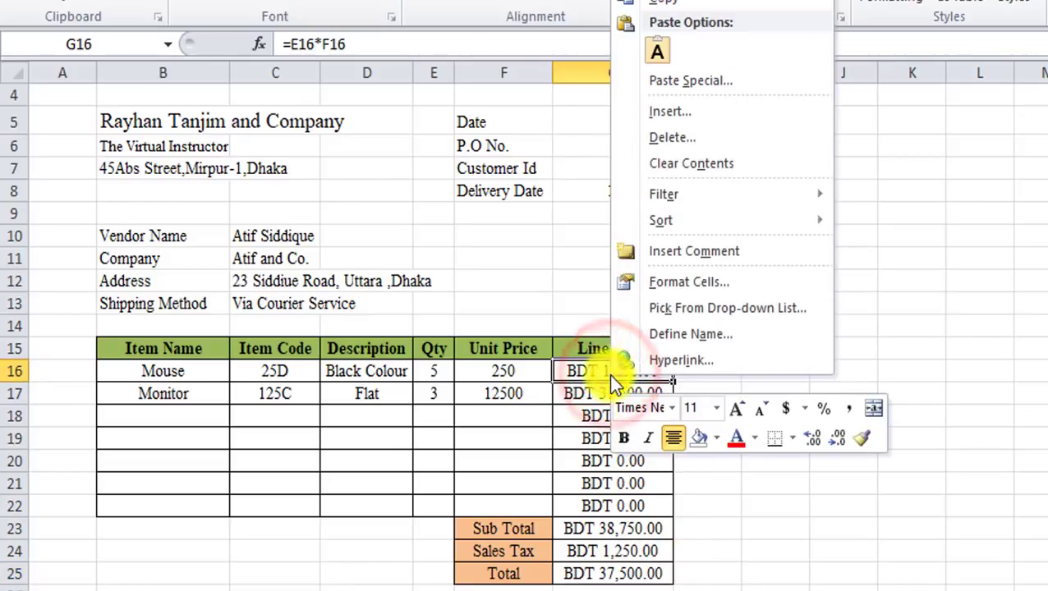
pyautogui.click(665, 282)
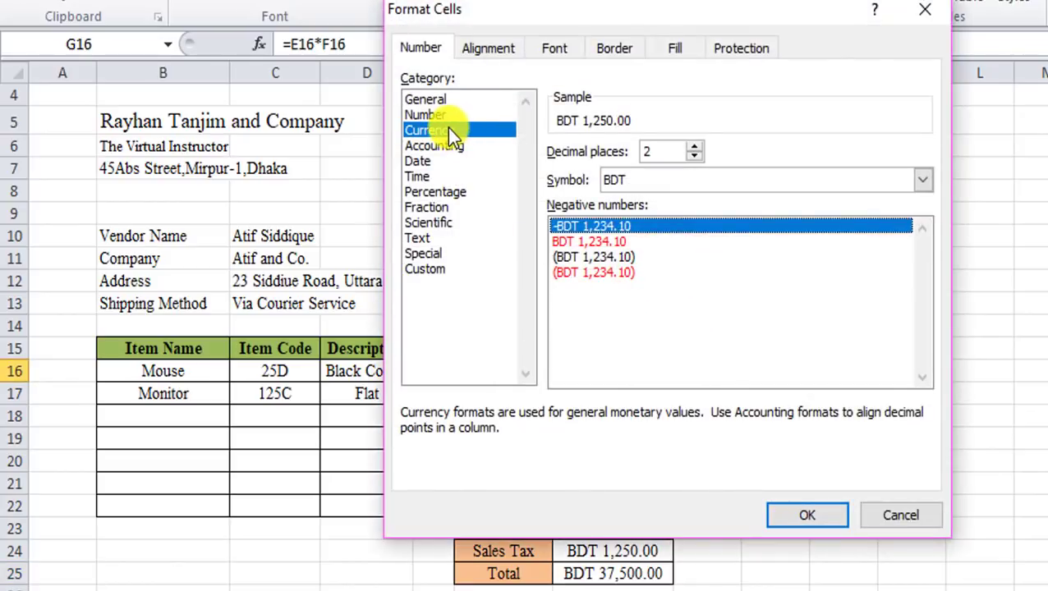
pyautogui.click(444, 129)
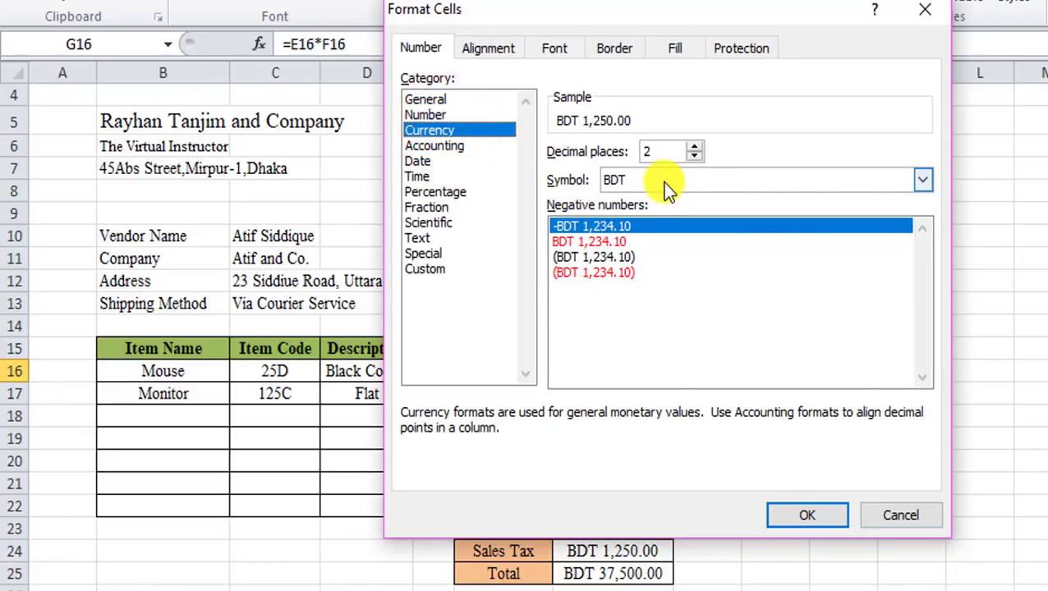
pyautogui.click(924, 13)
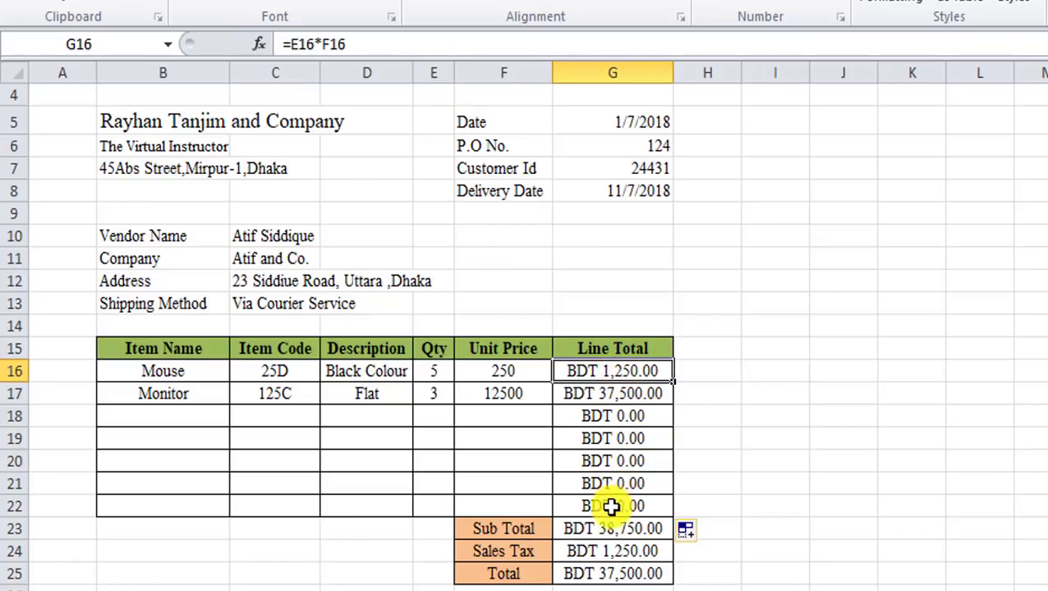
# Enter item Key, code 56a, quantity 3 and unit price 50 in row 18
pyautogui.click(187, 419)
pyautogui.write('Key')
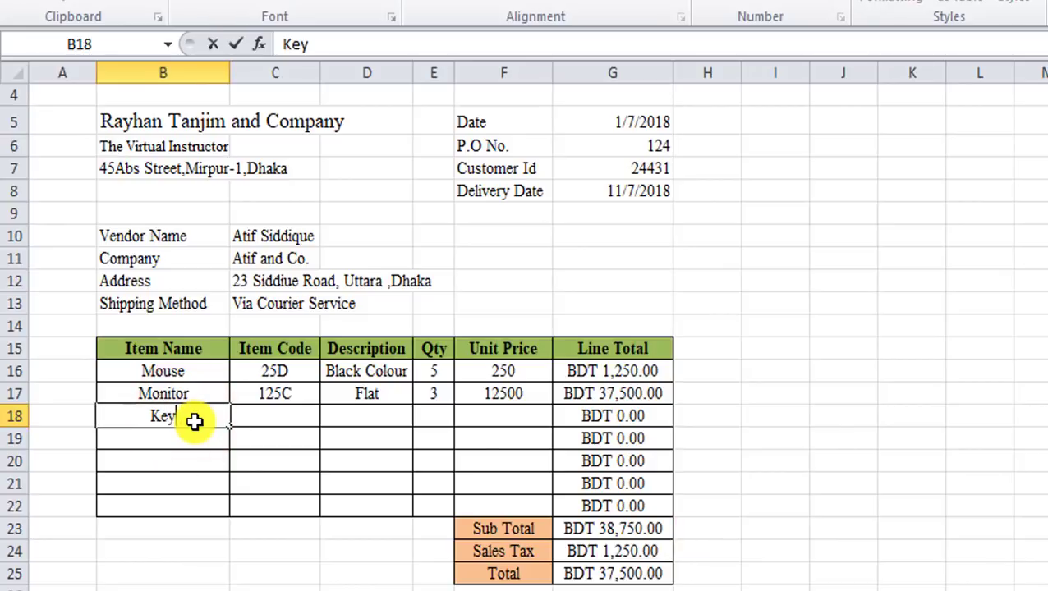
pyautogui.click(273, 420)
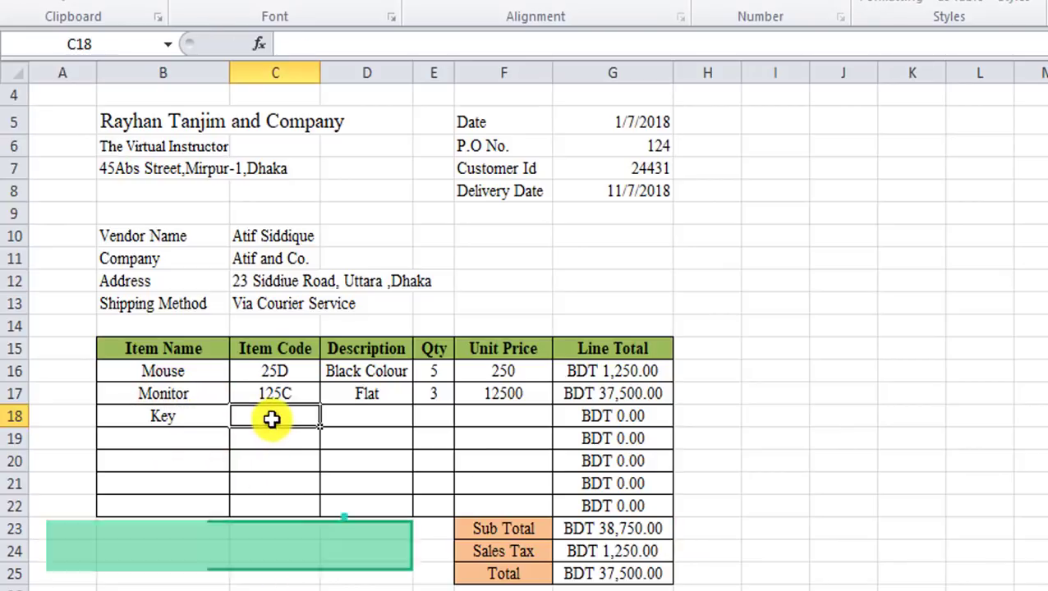
pyautogui.write('56a')
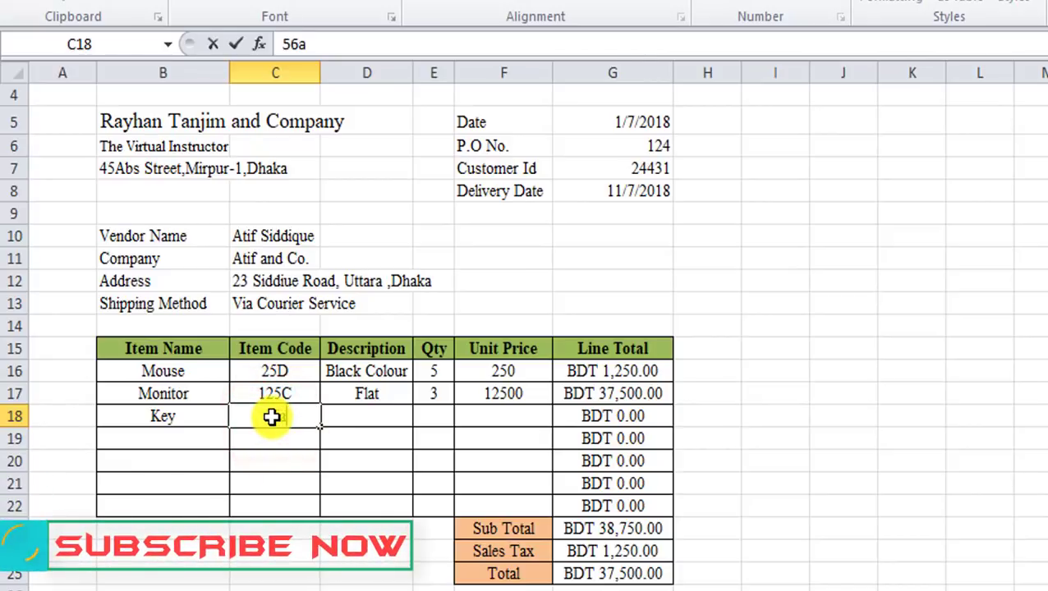
pyautogui.click(387, 412)
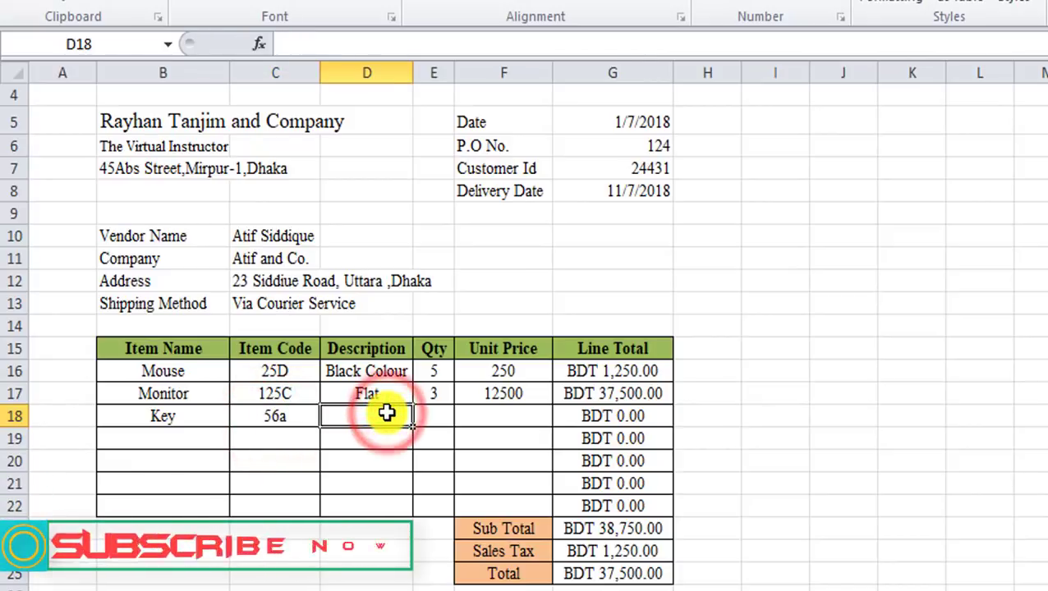
pyautogui.click(434, 412)
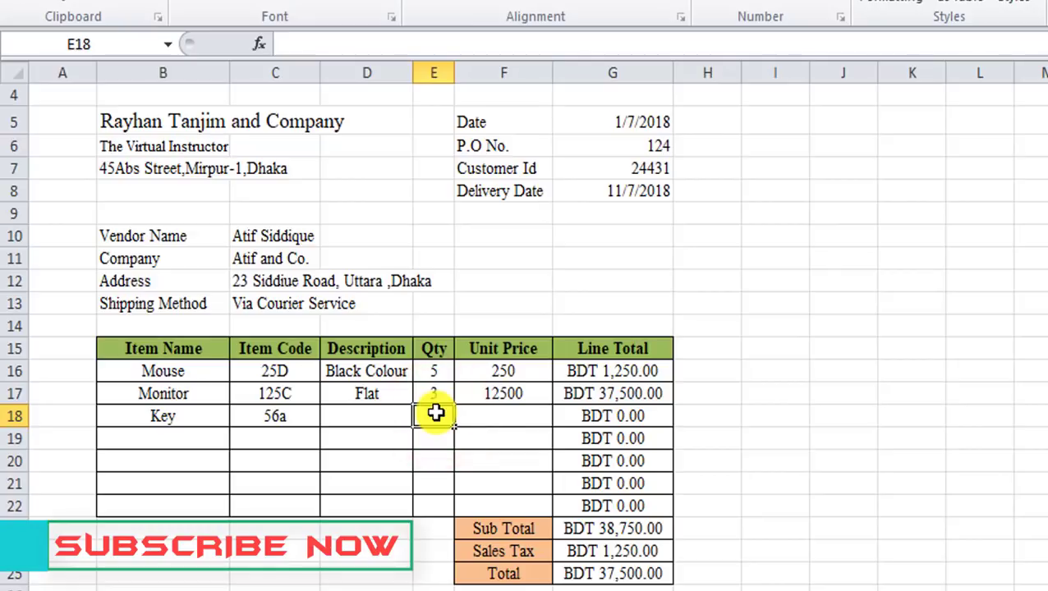
pyautogui.write('3')
pyautogui.click(491, 416)
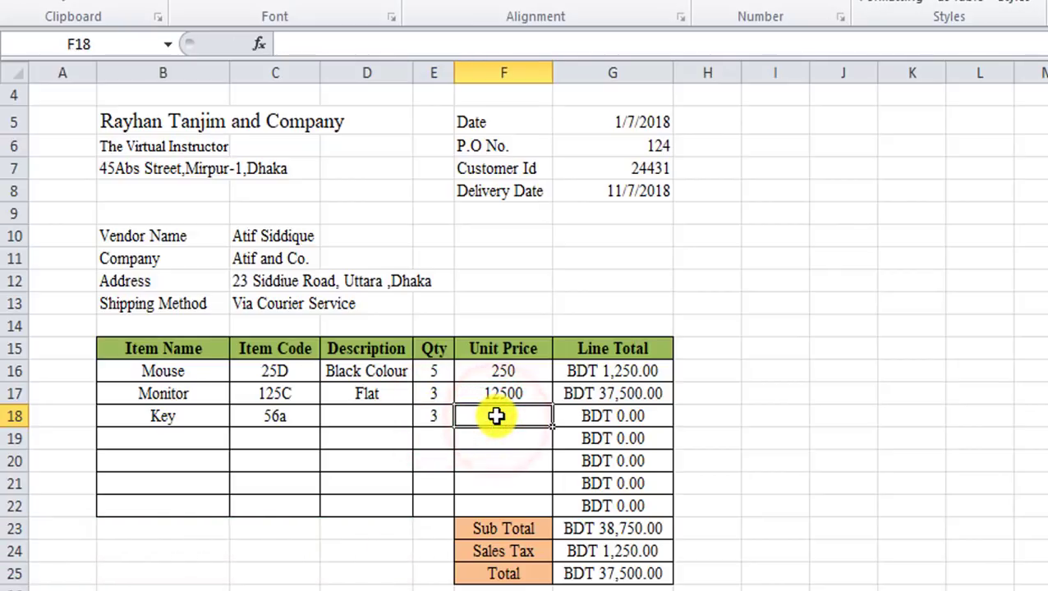
pyautogui.write('50')
pyautogui.click(802, 432)
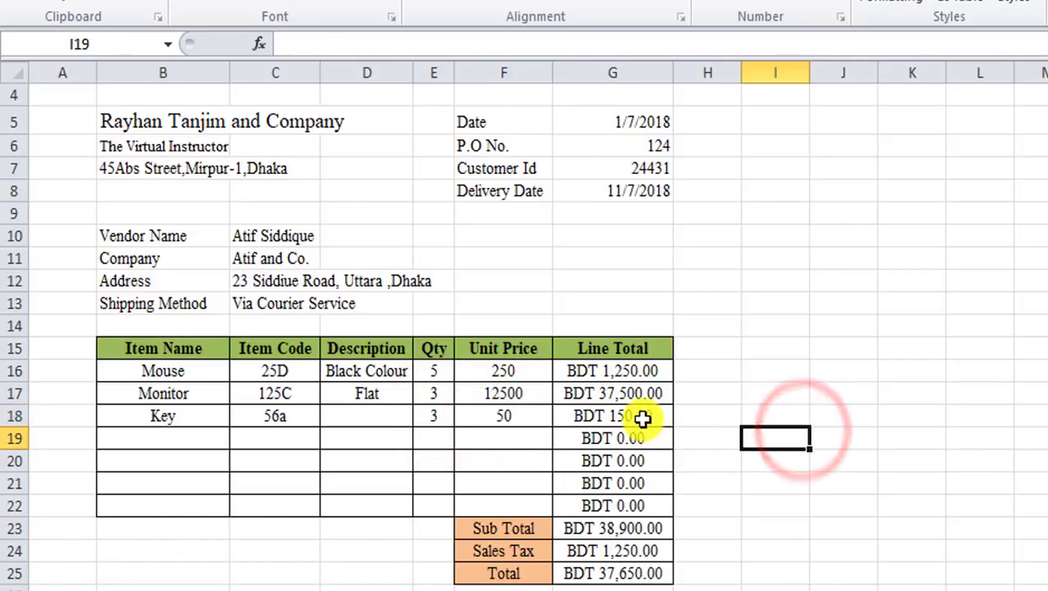
pyautogui.doubleClick(640, 421)
pyautogui.click(754, 429)
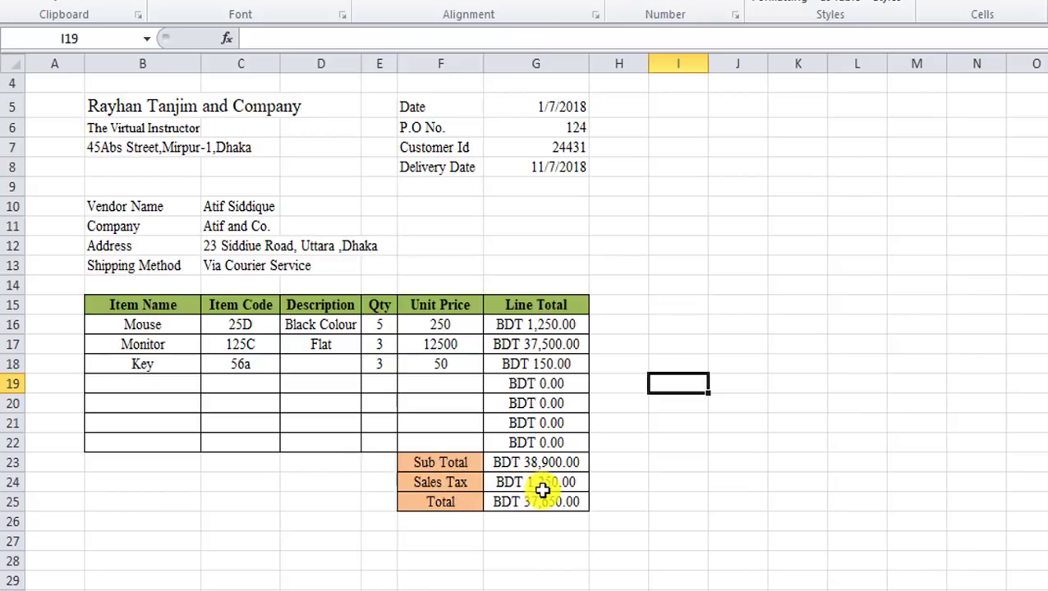
pyautogui.click(544, 487)
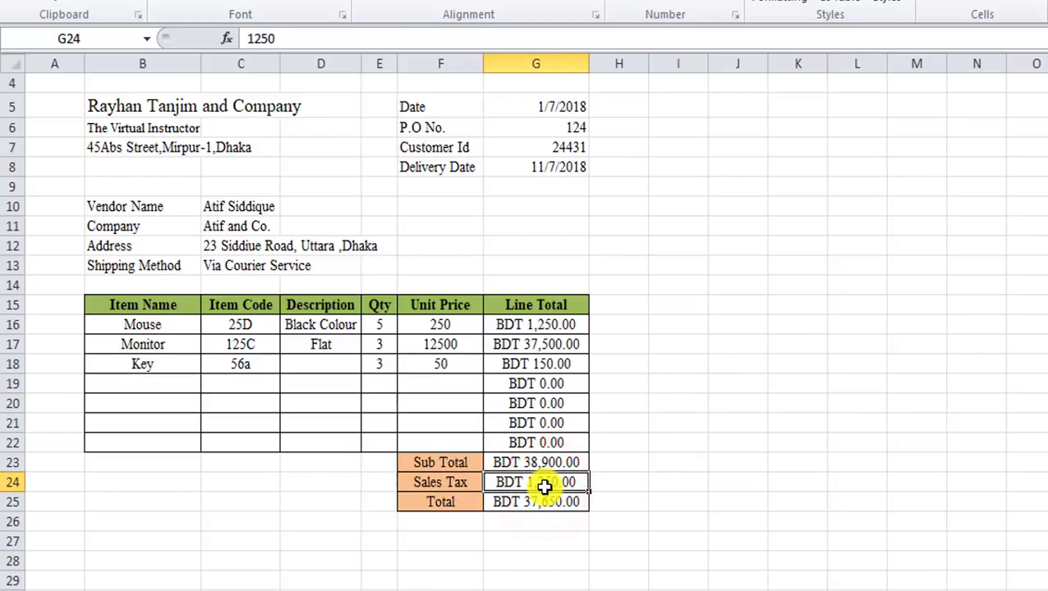
pyautogui.click(559, 459)
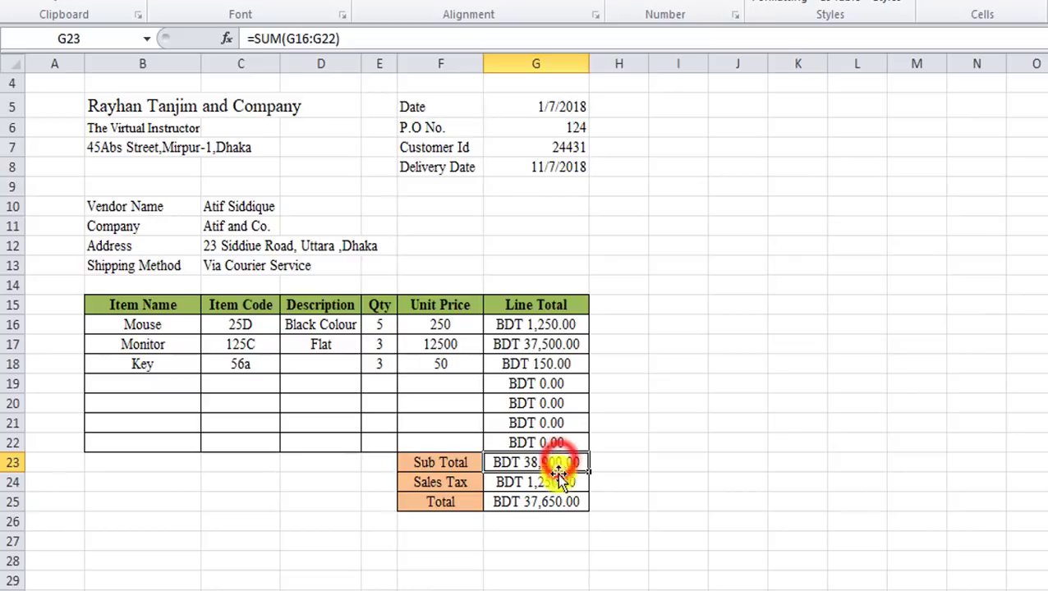
pyautogui.click(556, 483)
pyautogui.click(538, 501)
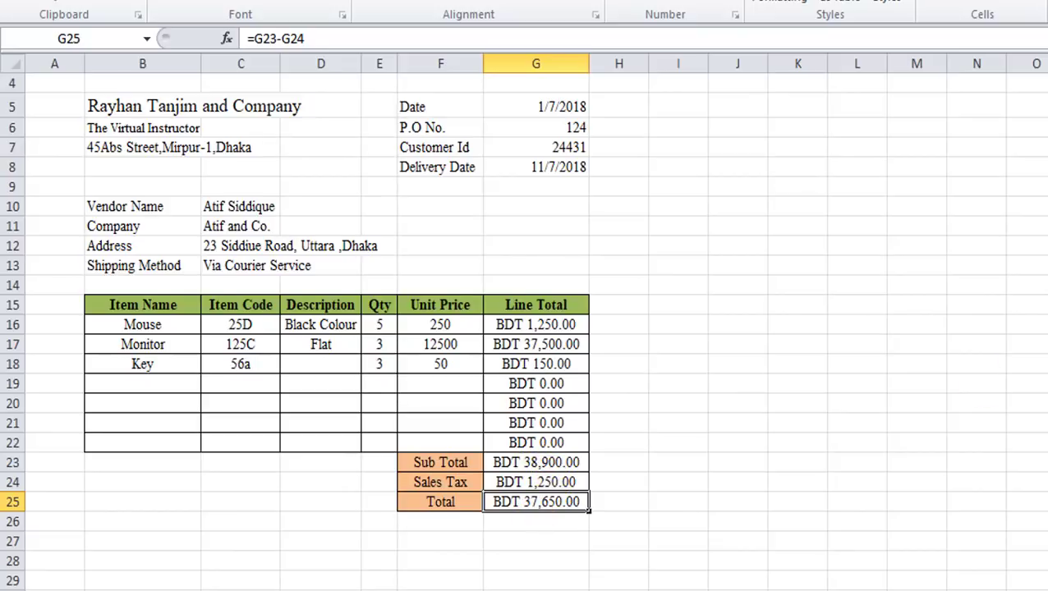
pyautogui.scroll(-1, 535, 328)
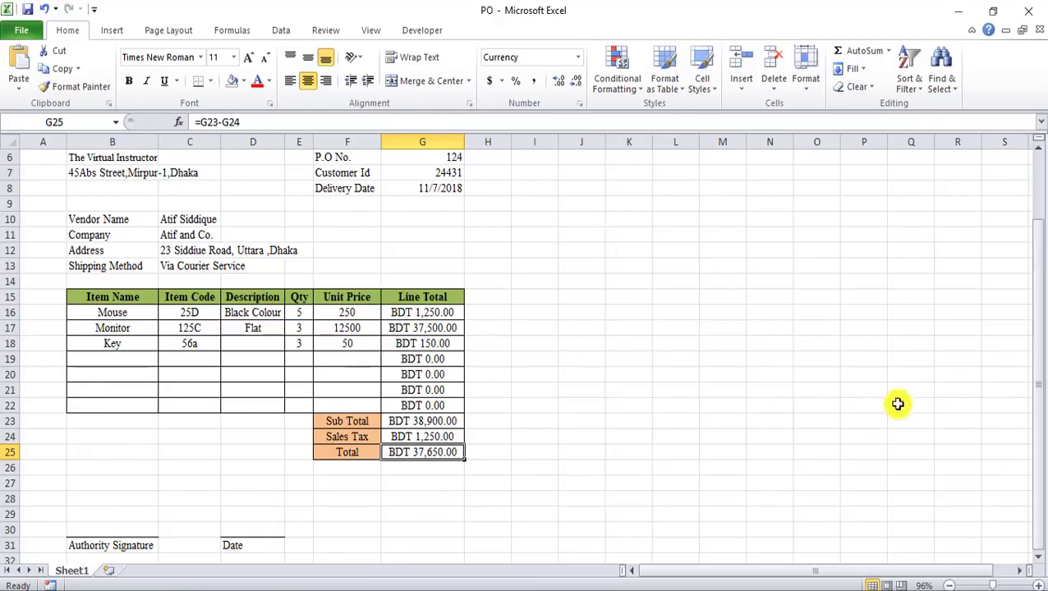
pyautogui.moveTo(1037, 361); pyautogui.dragTo(1037, 297)
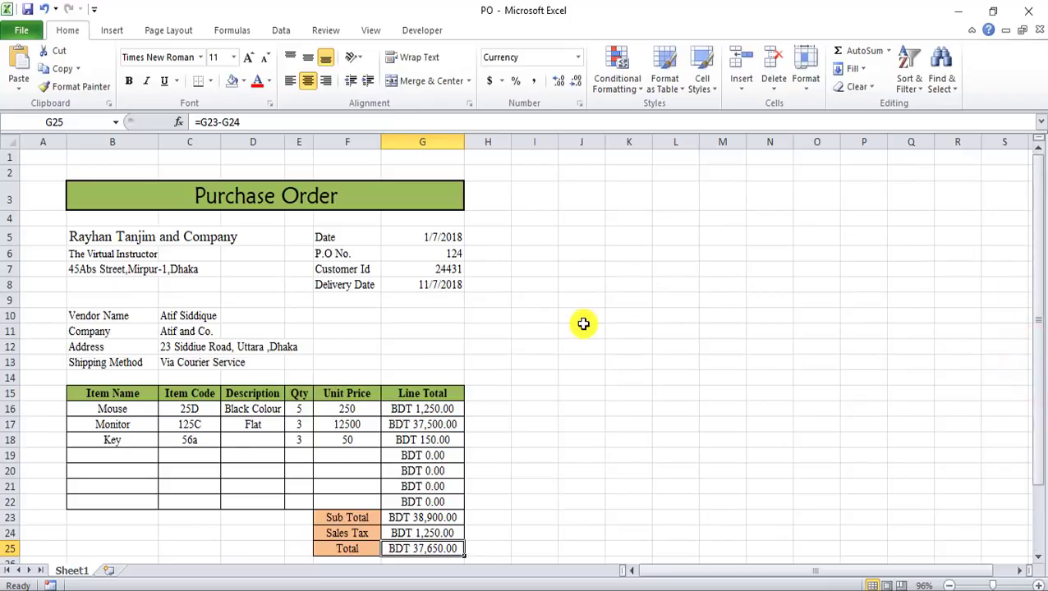
pyautogui.hotkey('ctrl', 'p')
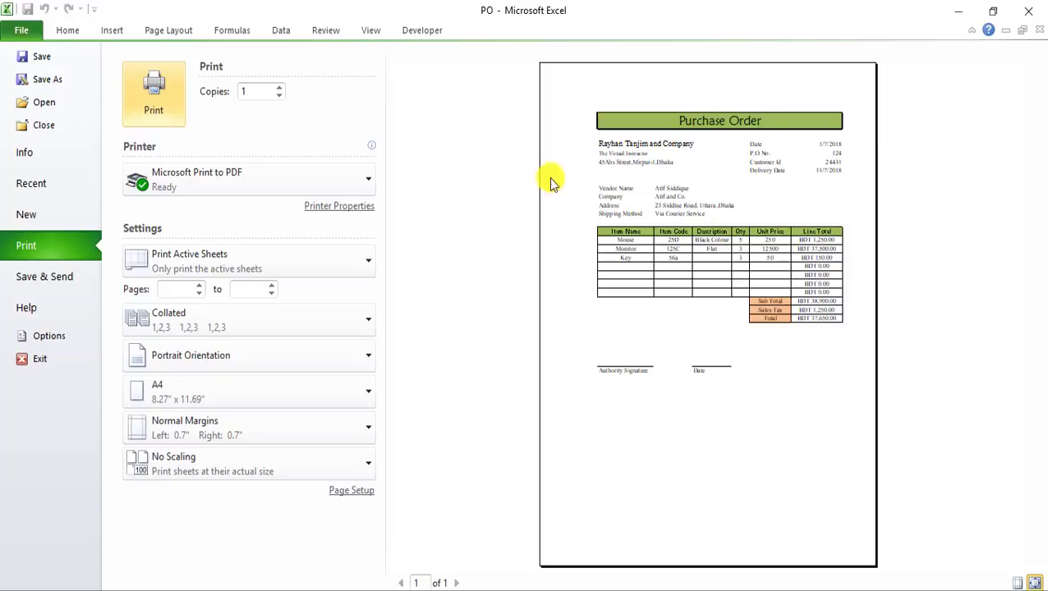
pyautogui.press('Escape')
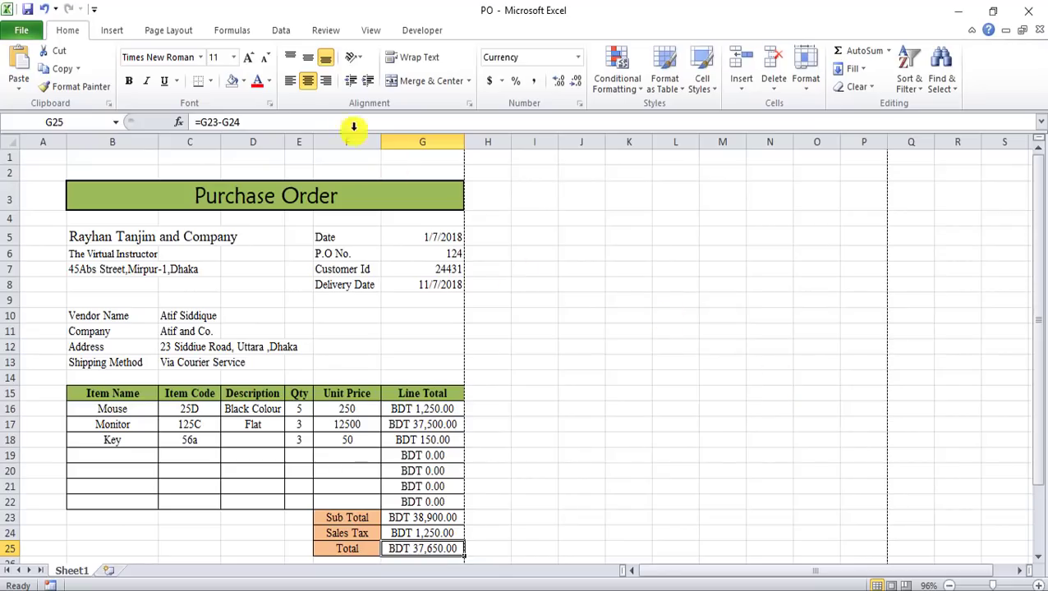
# In Page Break Preview, extend the print area through column J and row 33, then return to Normal view
pyautogui.click(371, 29)
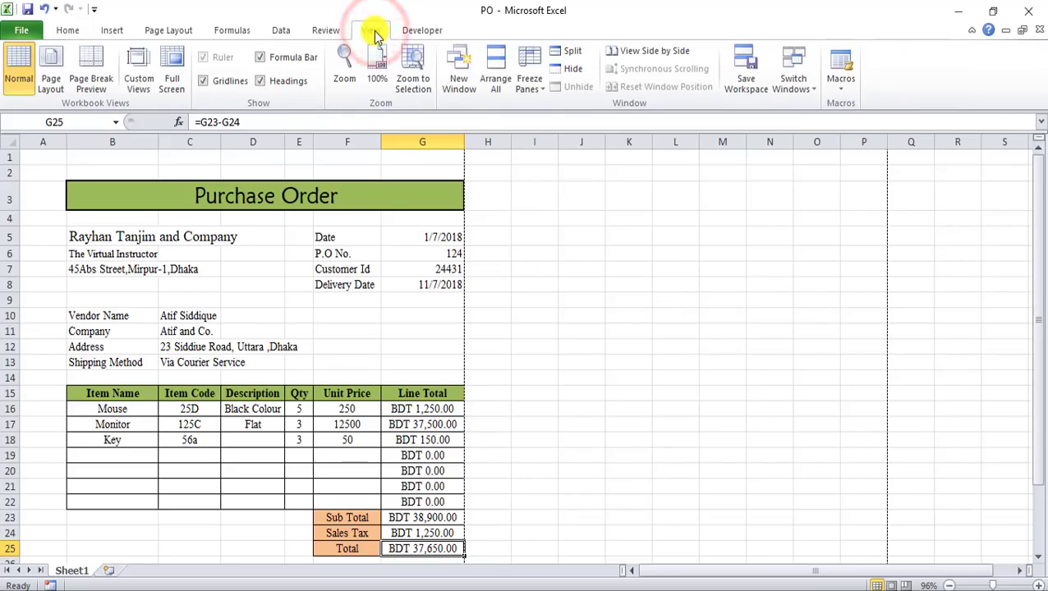
pyautogui.click(92, 72)
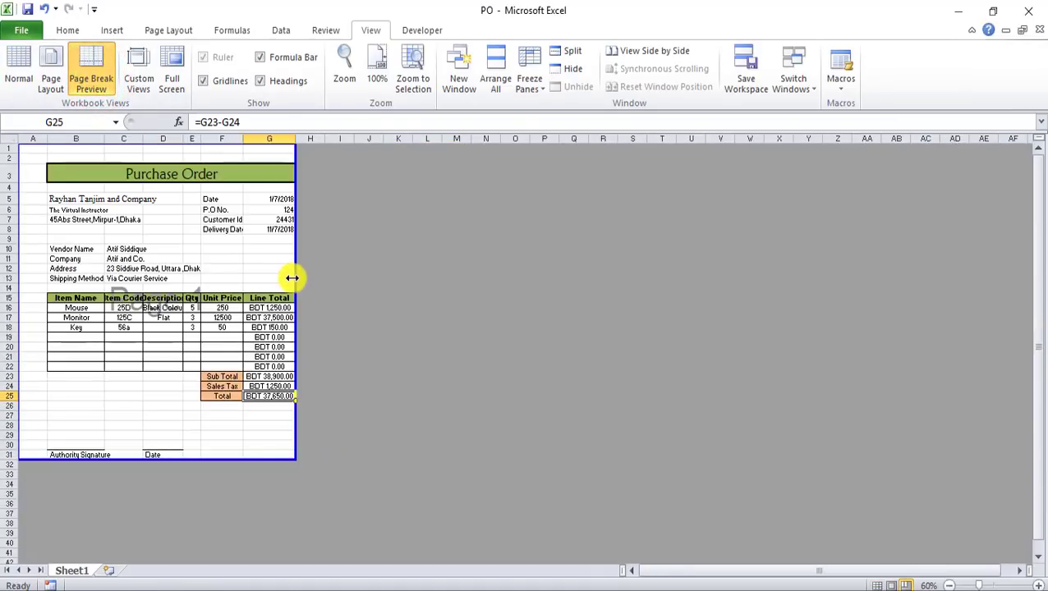
pyautogui.moveTo(292, 278); pyautogui.dragTo(339, 278)
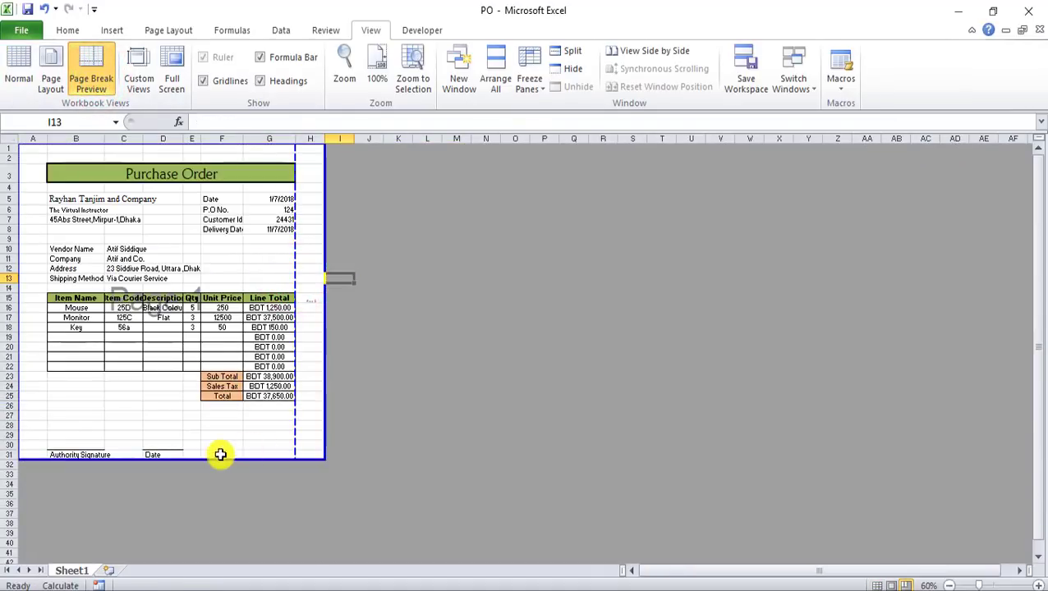
pyautogui.moveTo(220, 454); pyautogui.dragTo(154, 479)
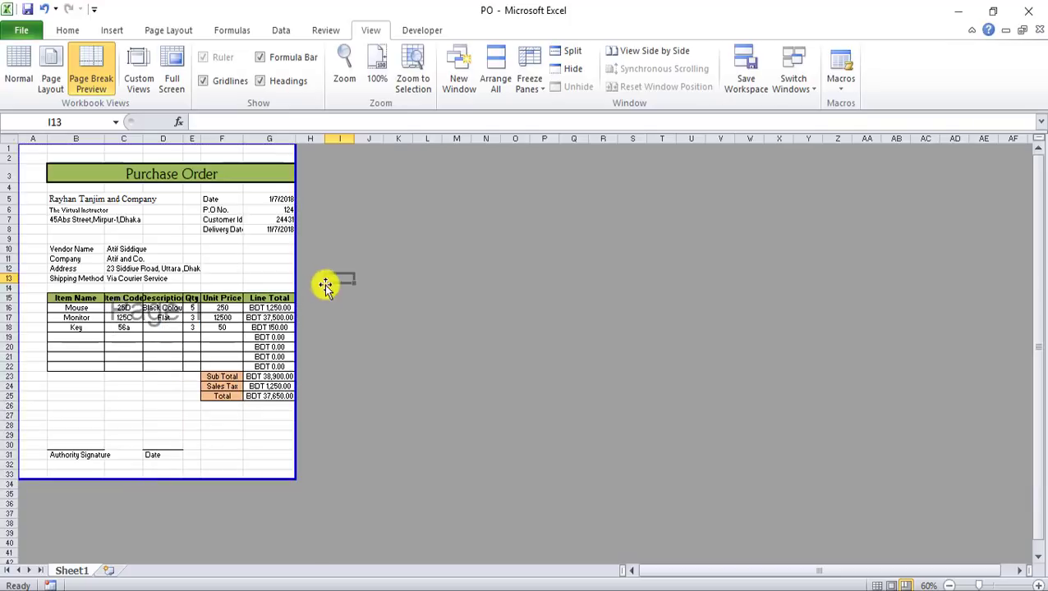
pyautogui.moveTo(296, 271); pyautogui.dragTo(383, 279)
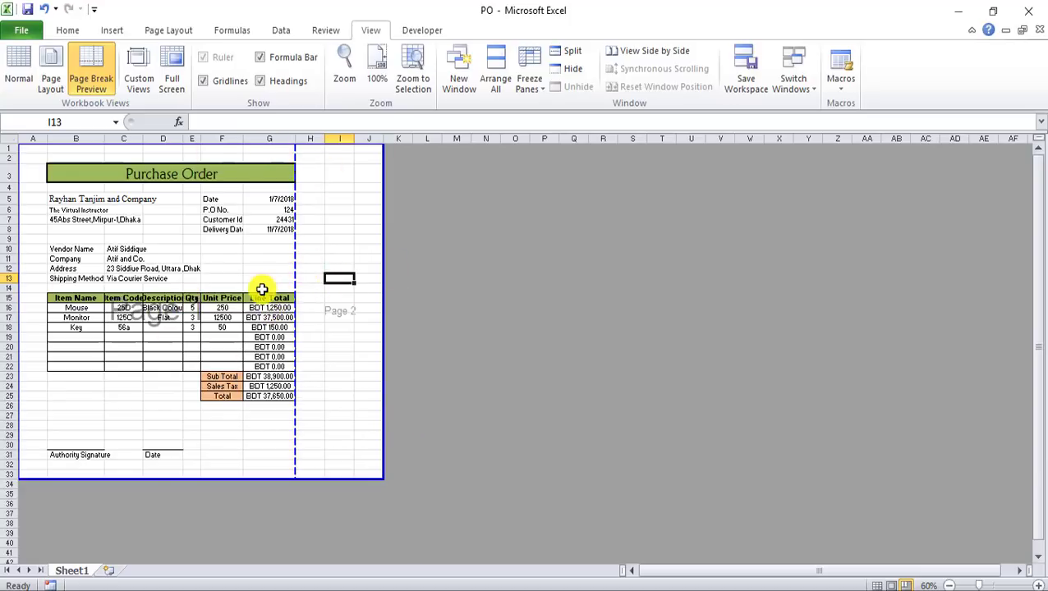
pyautogui.click(19, 82)
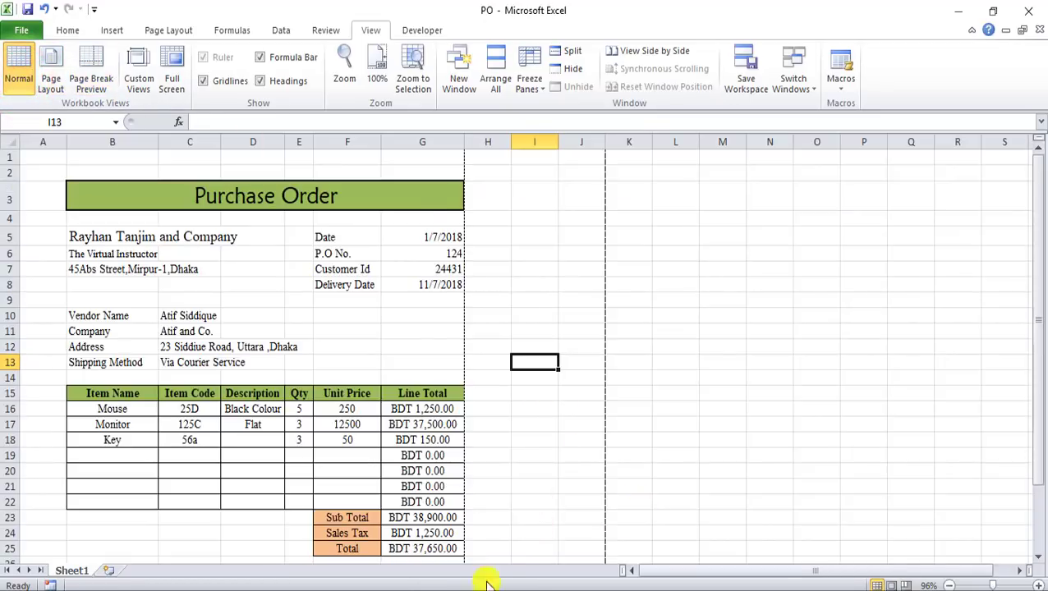
# Switch to the subscribe workbook showing the channel promotion sheet
pyautogui.moveTo(509, 588)
pyautogui.click(577, 544)
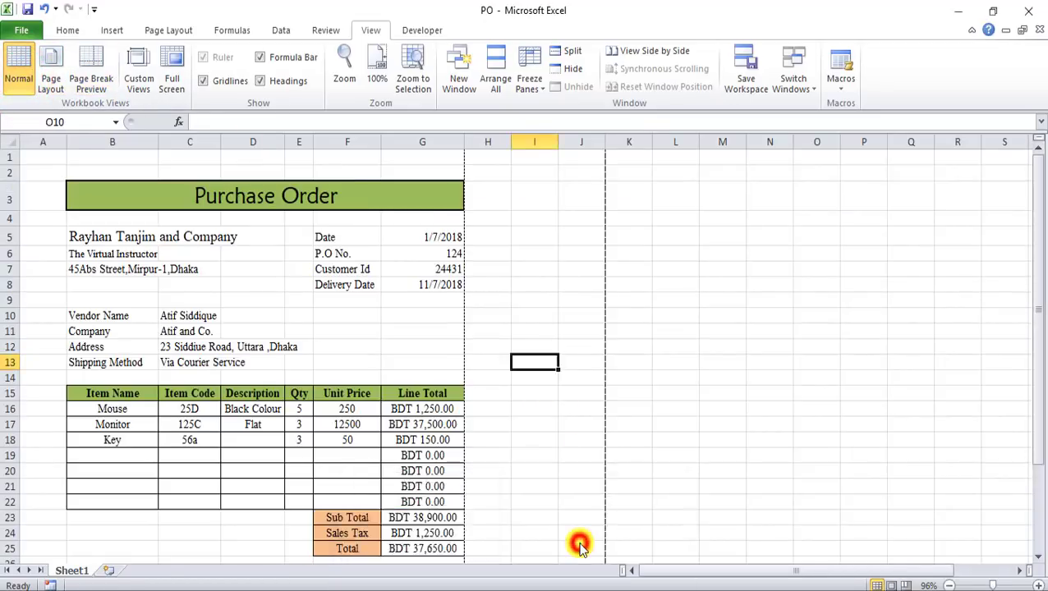